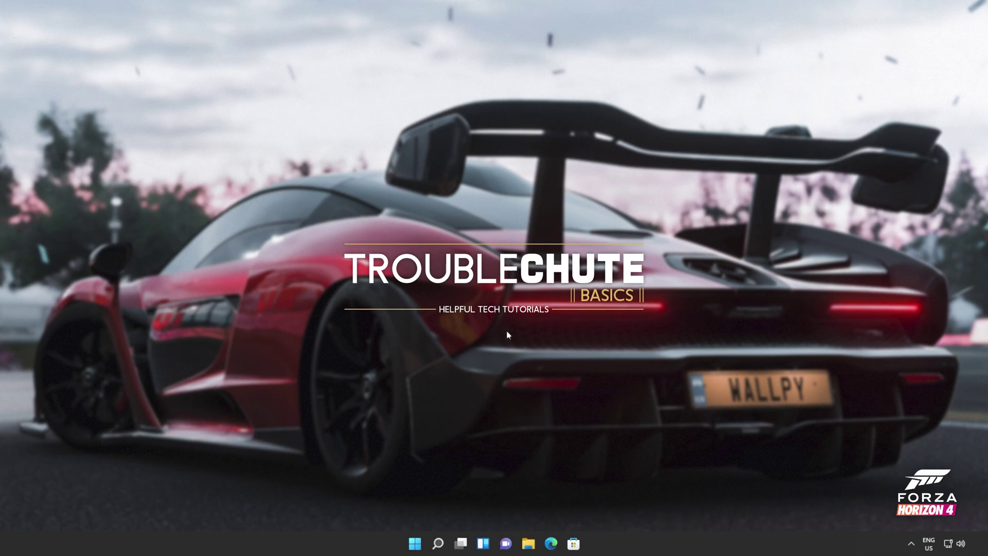
- Run Get-AppxPackage *windowsstore* | Remove-AppxPackage in an administrator PowerShell
key("super")
type("powershel")
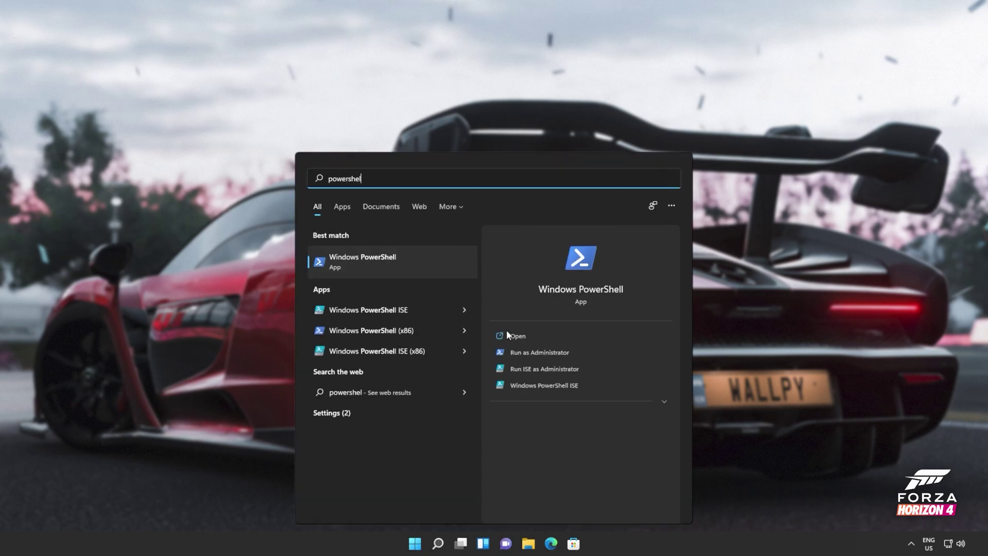
type("l")
left_click(533, 356)
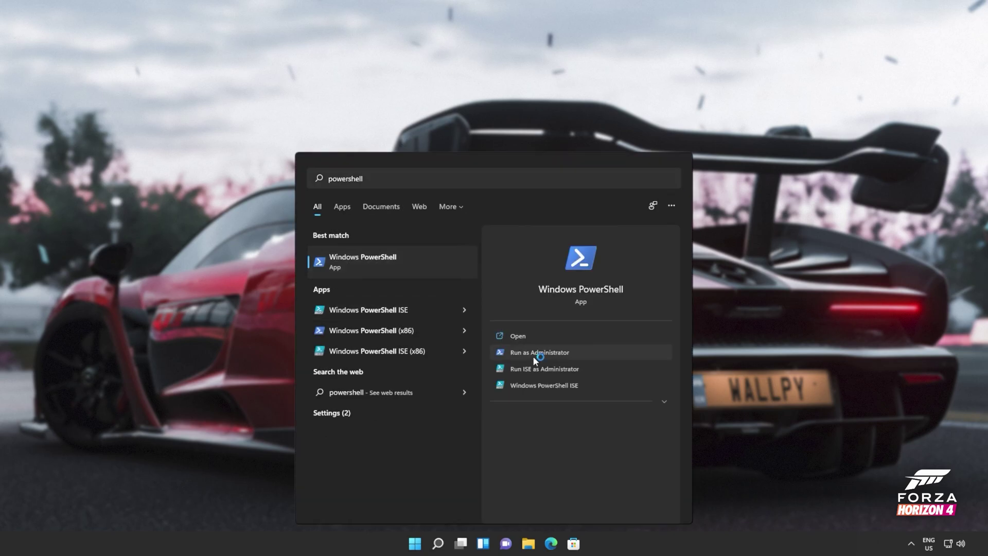
left_click(539, 358)
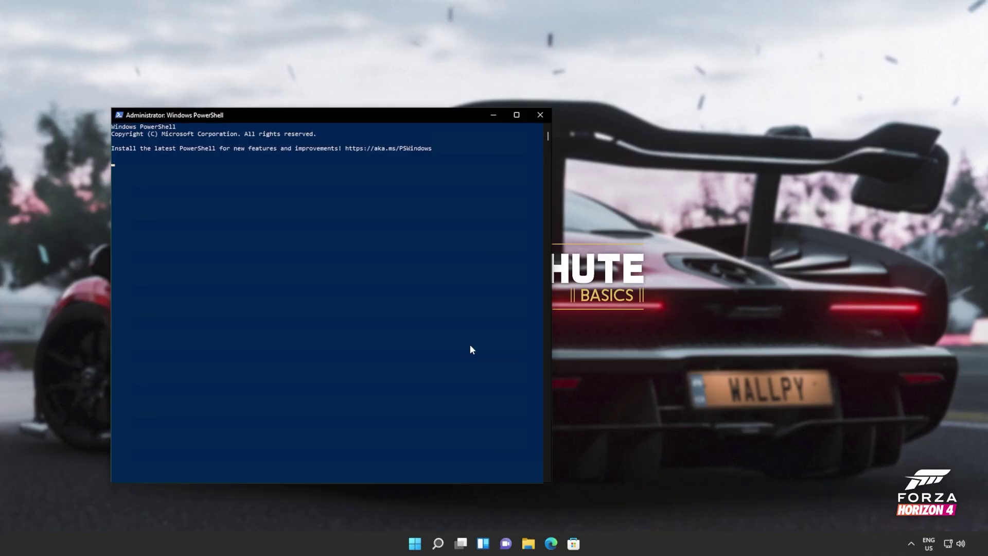
left_click_drag(374, 115, 521, 107)
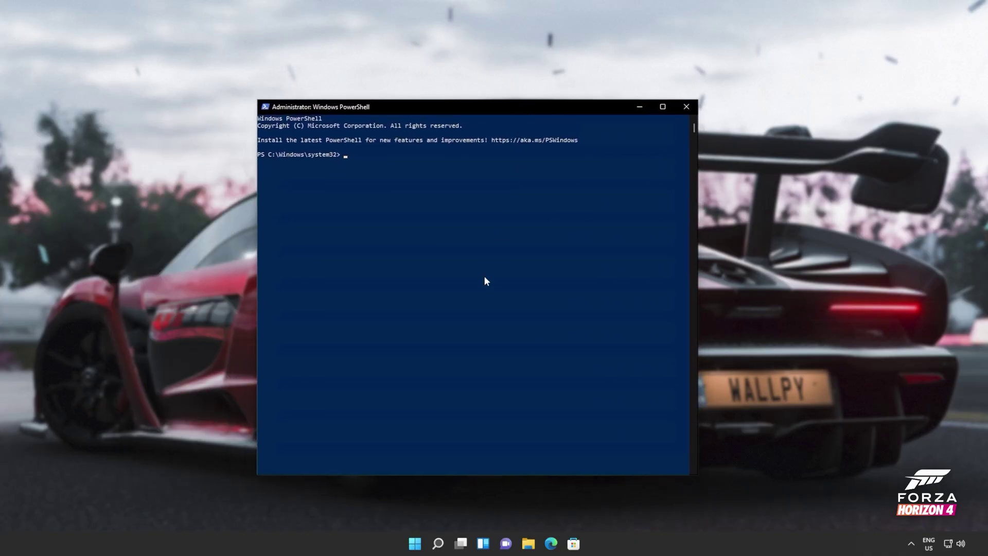
type("Get-AppxPackage *windowsstore* | Remove-AppxPackage")
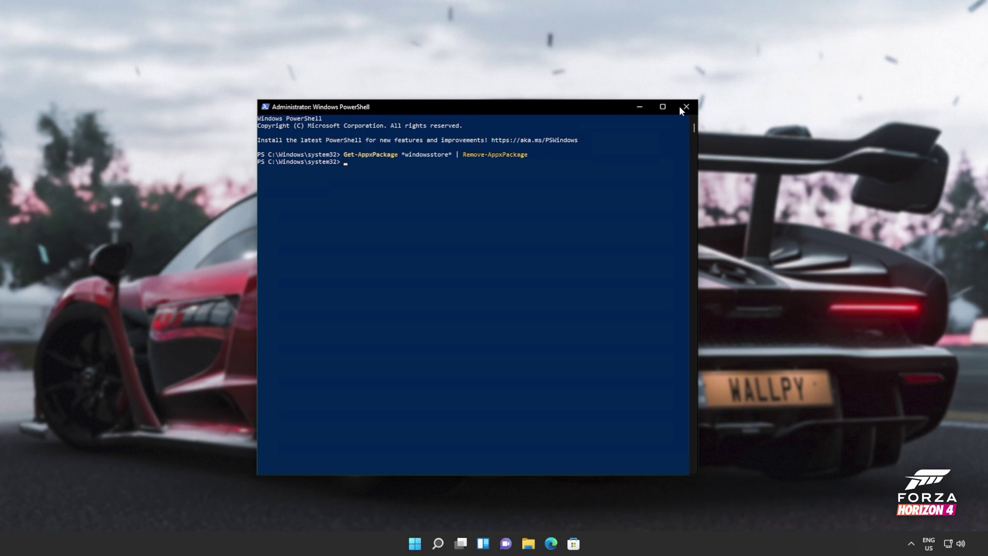
- Close PowerShell and restart the computer from the Start menu's power options
left_click(686, 107)
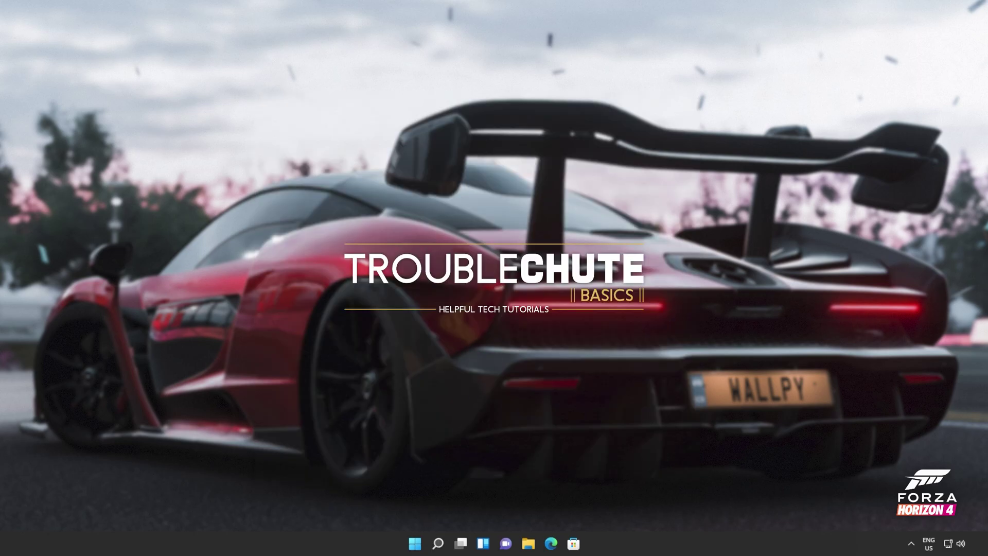
key("super")
type("stor")
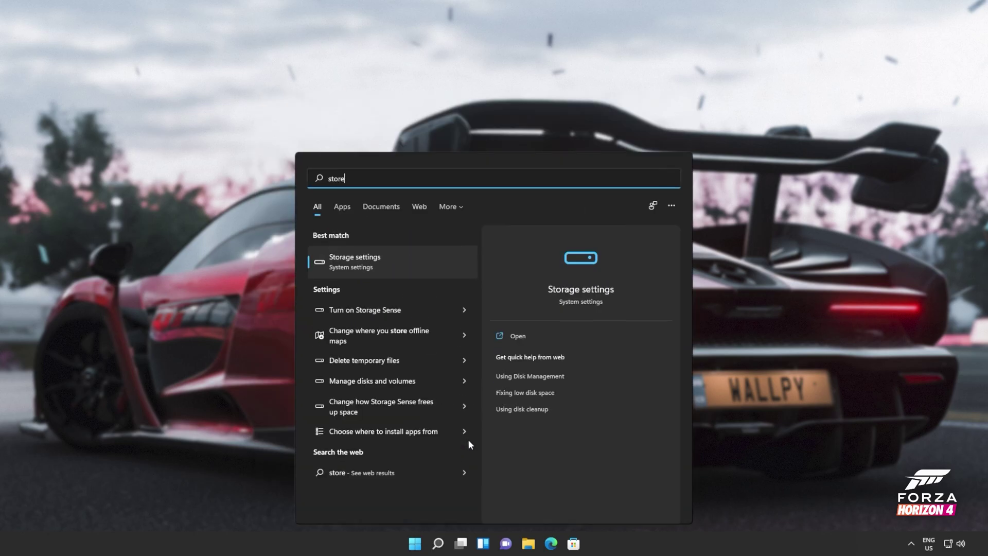
type("e")
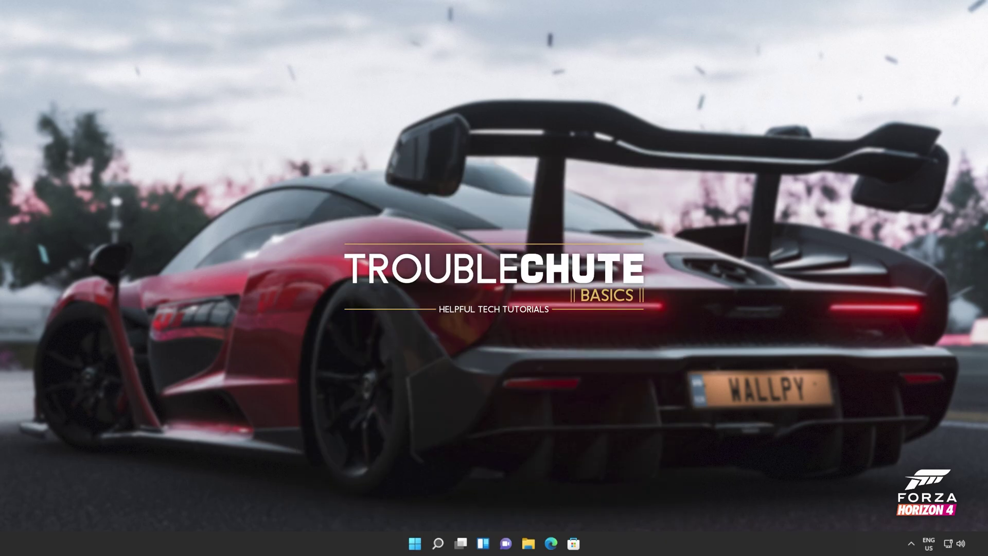
left_click(620, 509)
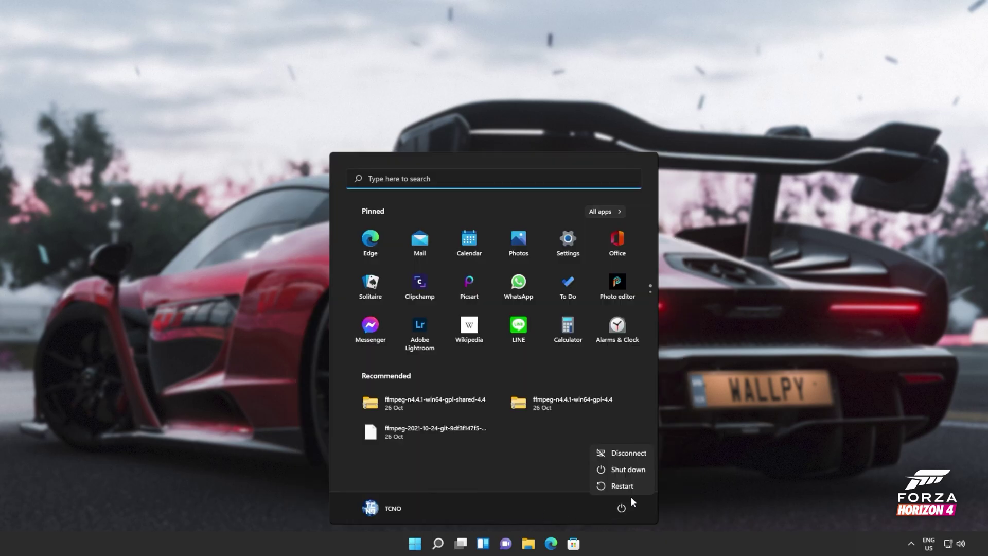
left_click(596, 481)
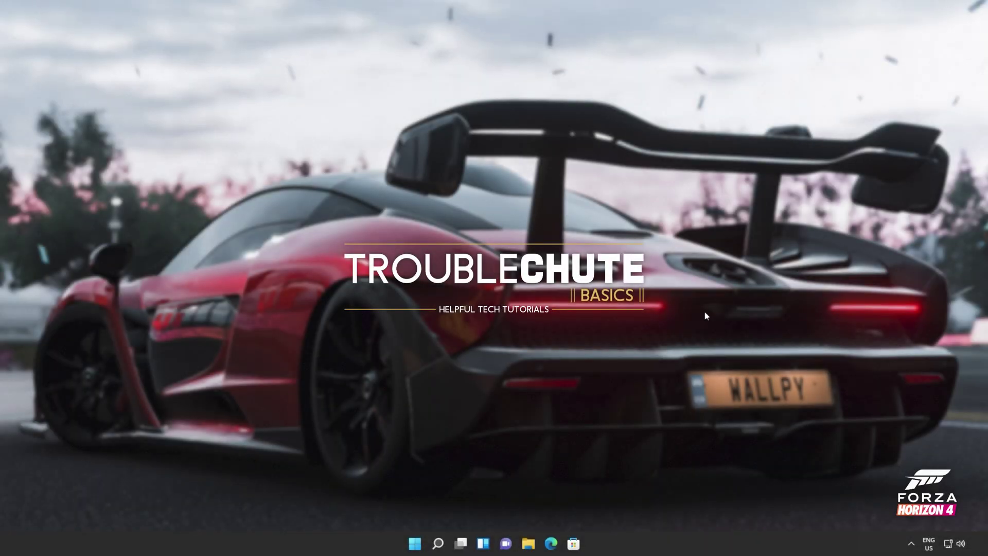
- Paste and run Get-AppXPackage *WindowsStore* -AllUsers | Foreach Add-AppxPackage as administrator
key("super")
type("powershell")
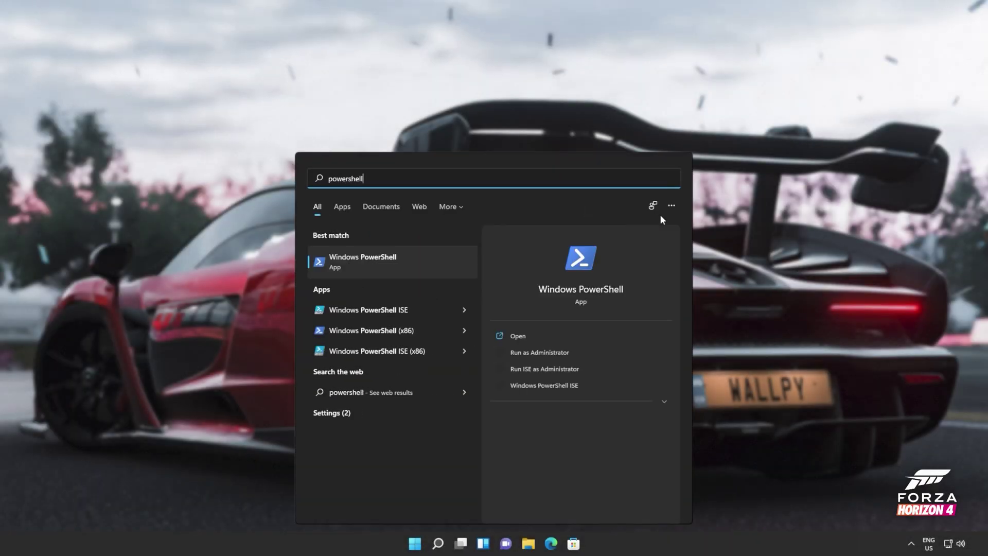
left_click(555, 351)
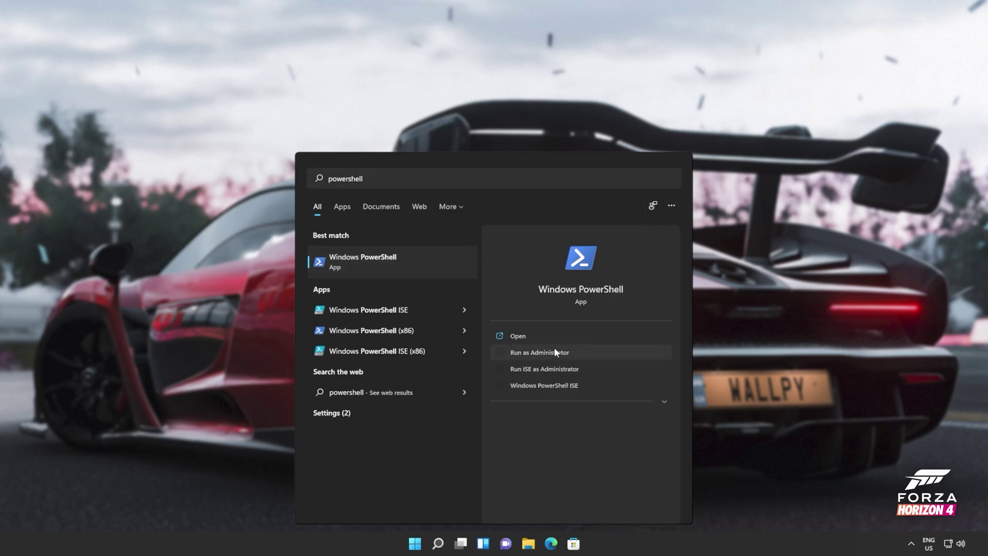
left_click(555, 349)
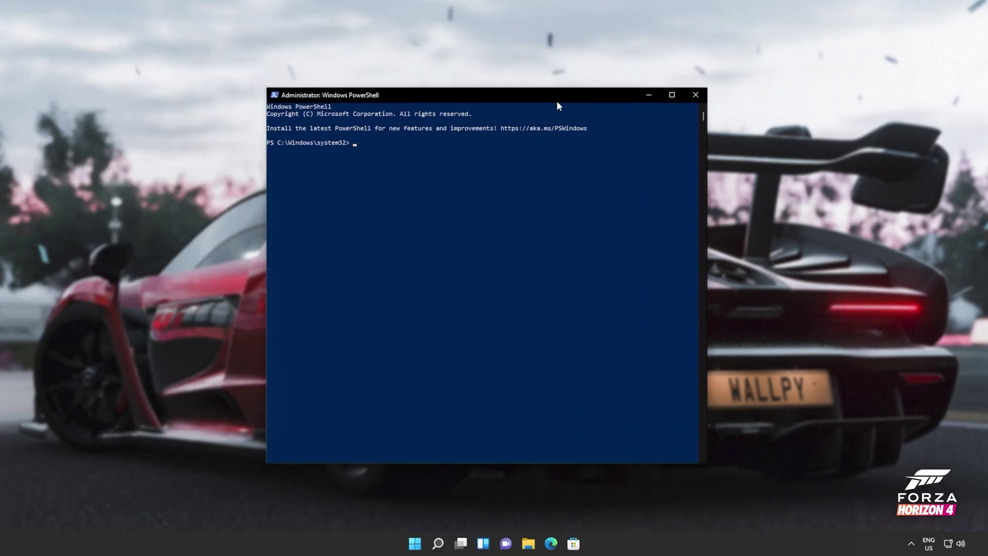
right_click(604, 183)
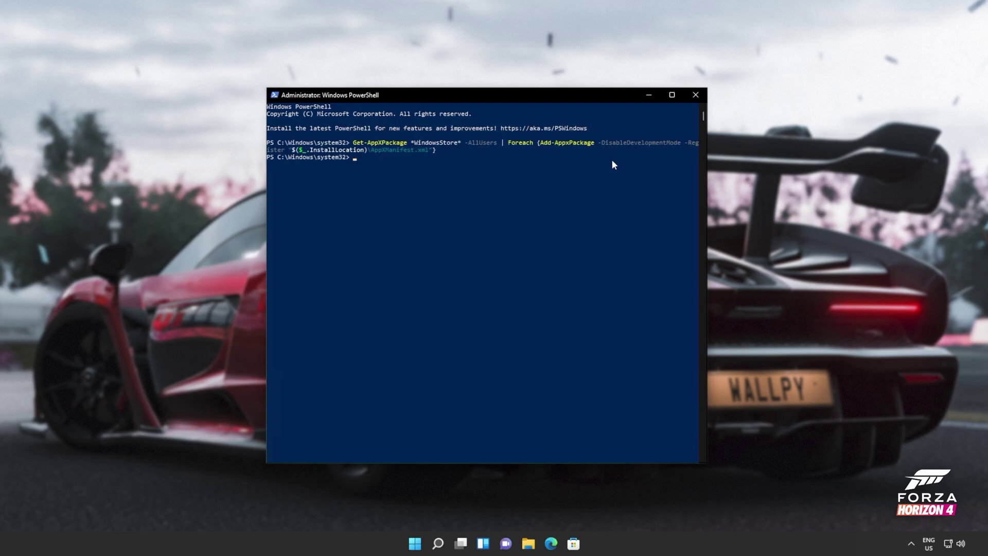
- Close PowerShell, launch Microsoft Store, and sign out of its account
left_click(695, 97)
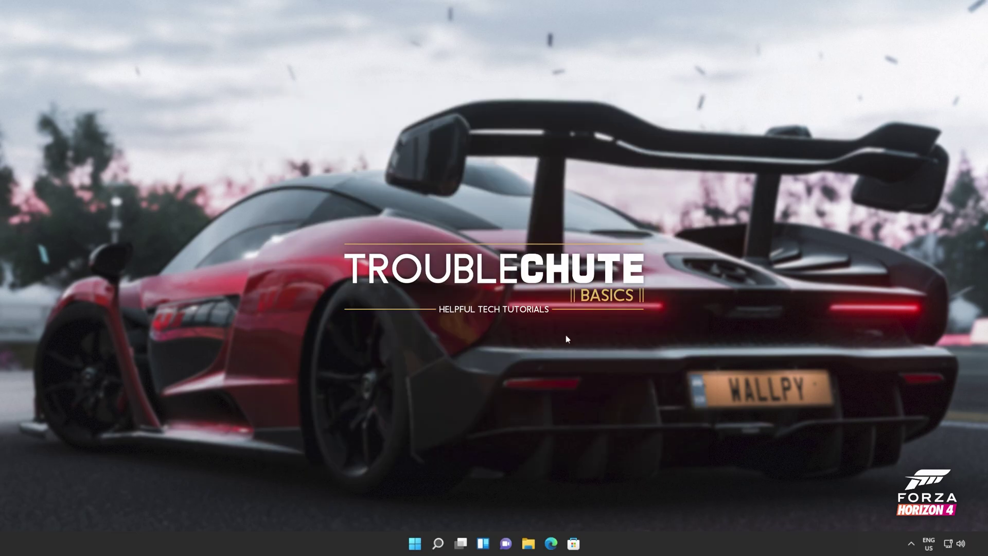
key("super")
type("store")
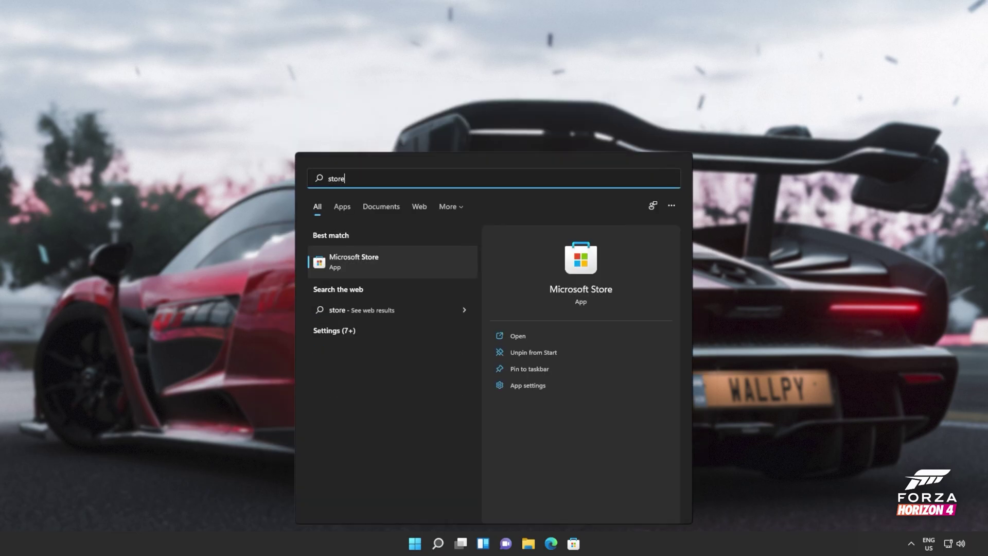
left_click(450, 271)
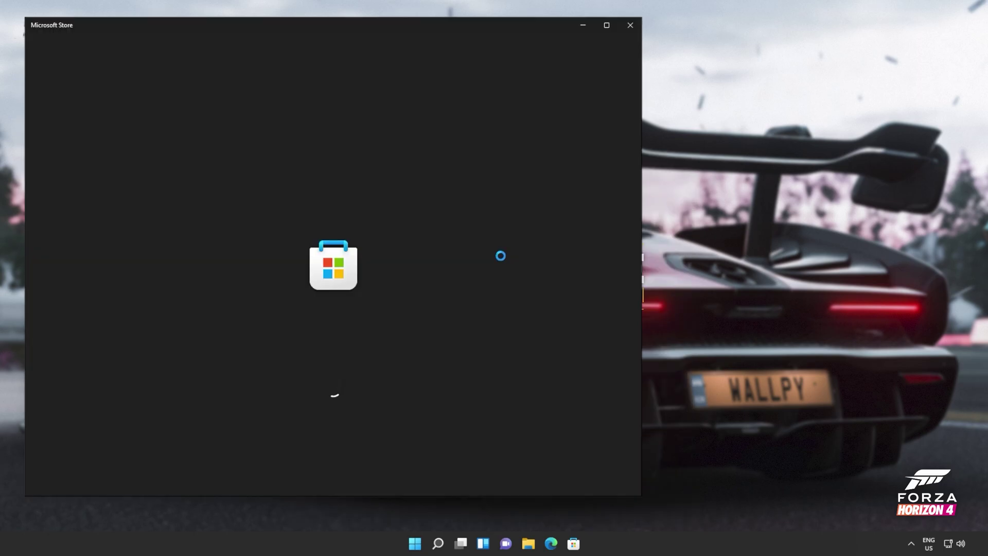
left_click_drag(466, 30, 625, 37)
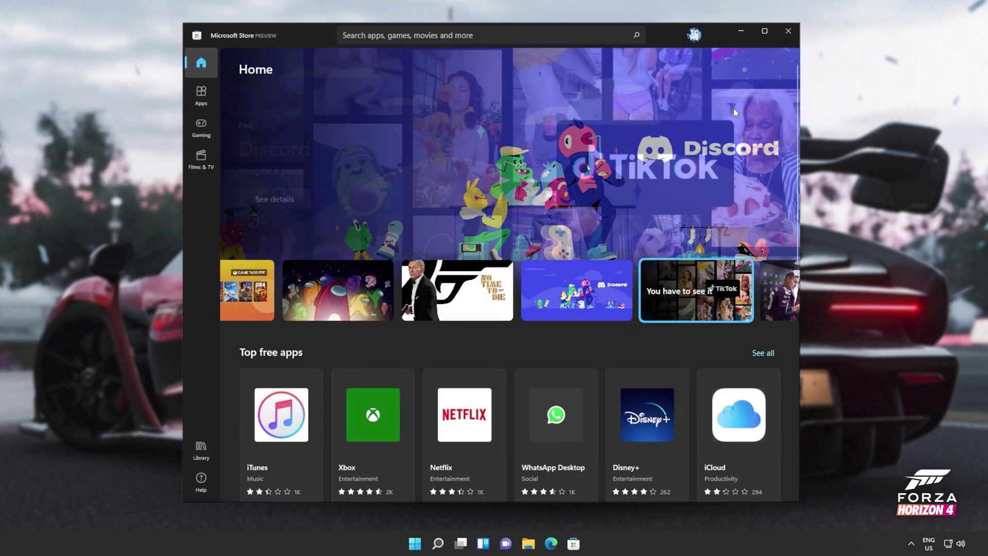
left_click(694, 35)
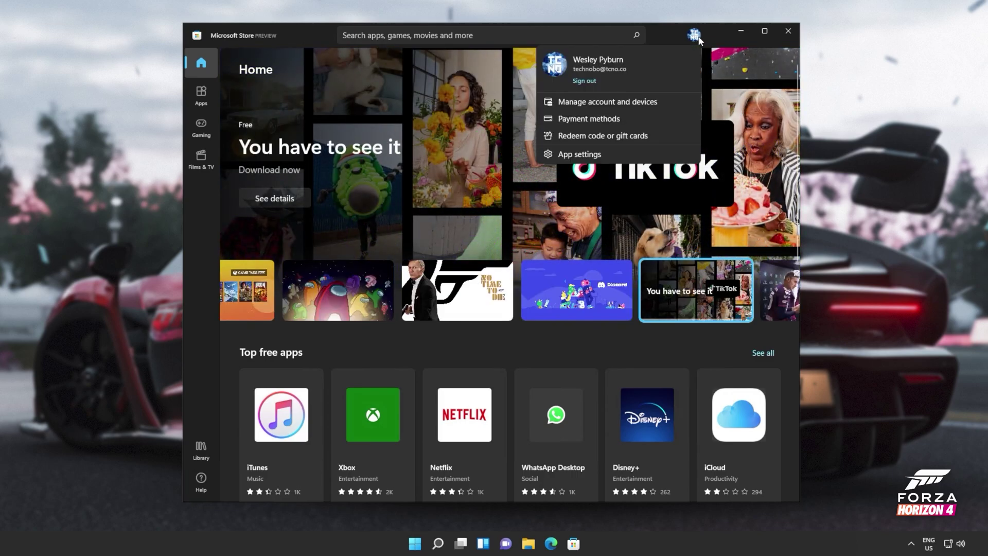
left_click(579, 82)
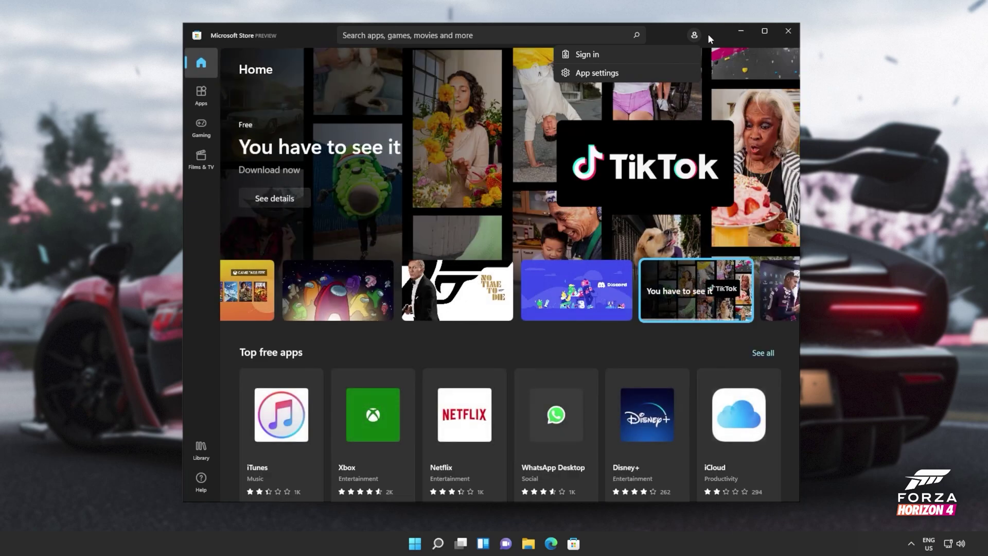
- Use Sync now under Time & language > Date & time, then close Settings
key("super")
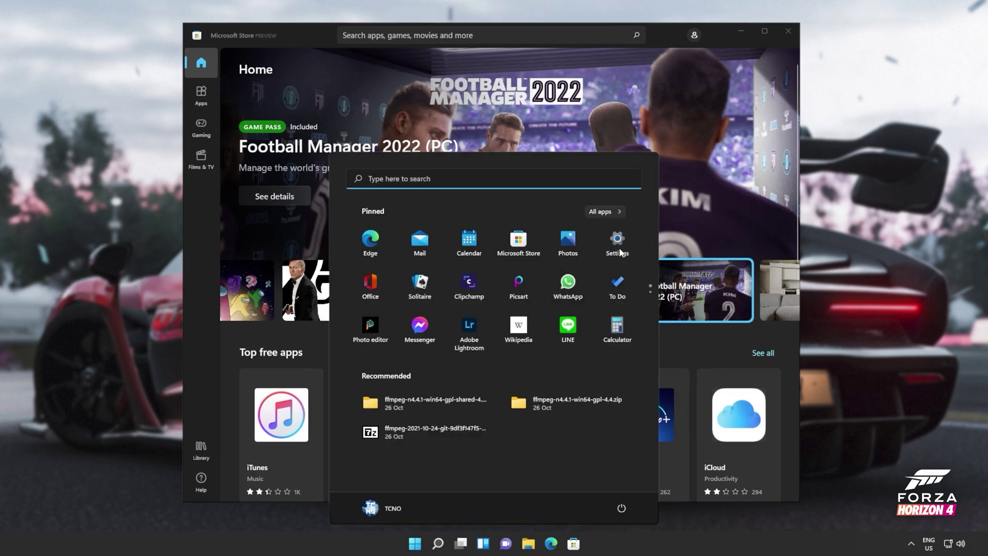
left_click(620, 249)
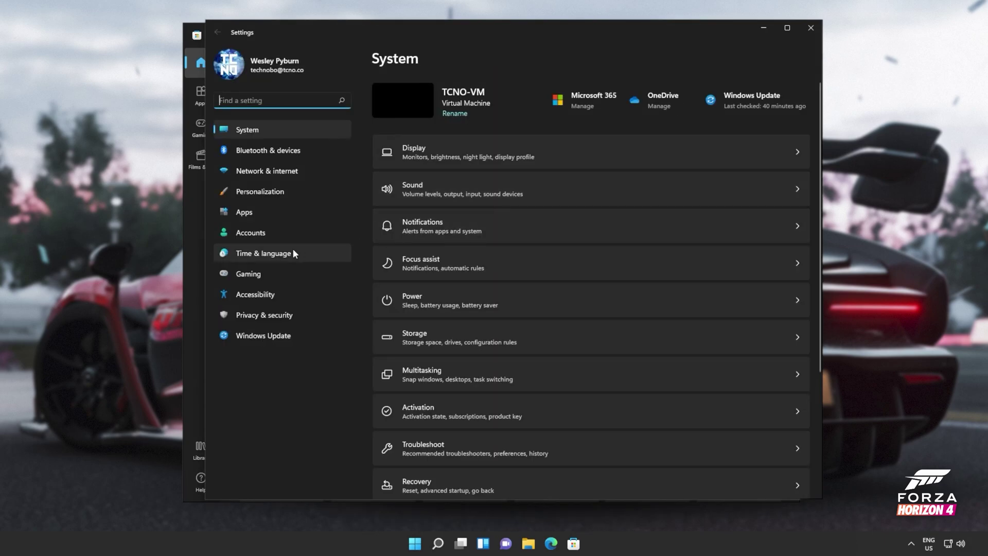
left_click(293, 249)
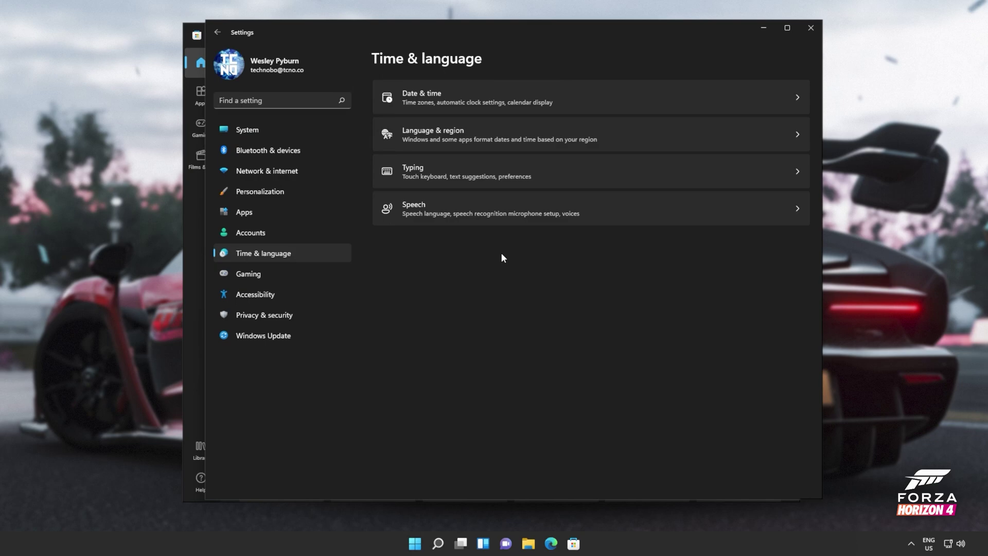
left_click(472, 88)
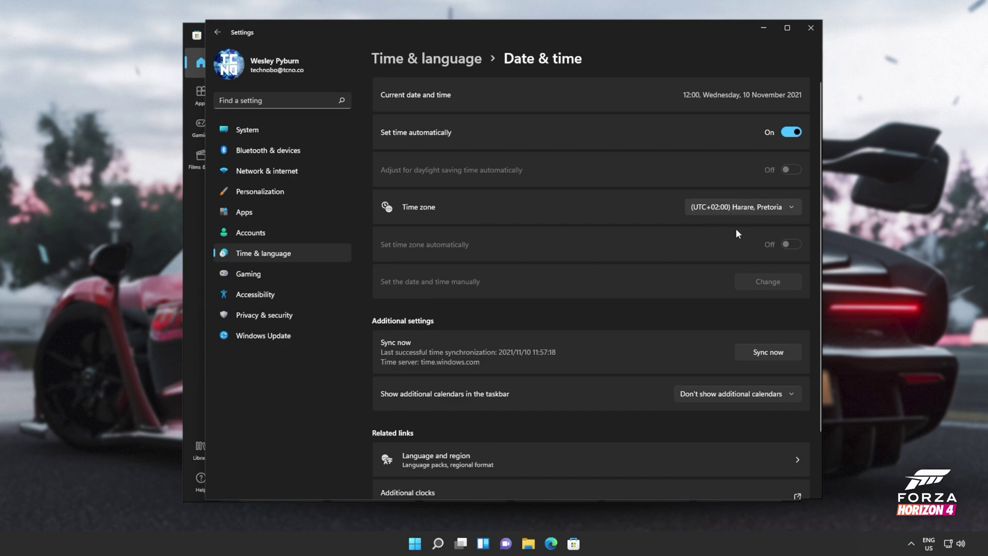
left_click(789, 354)
left_click(809, 28)
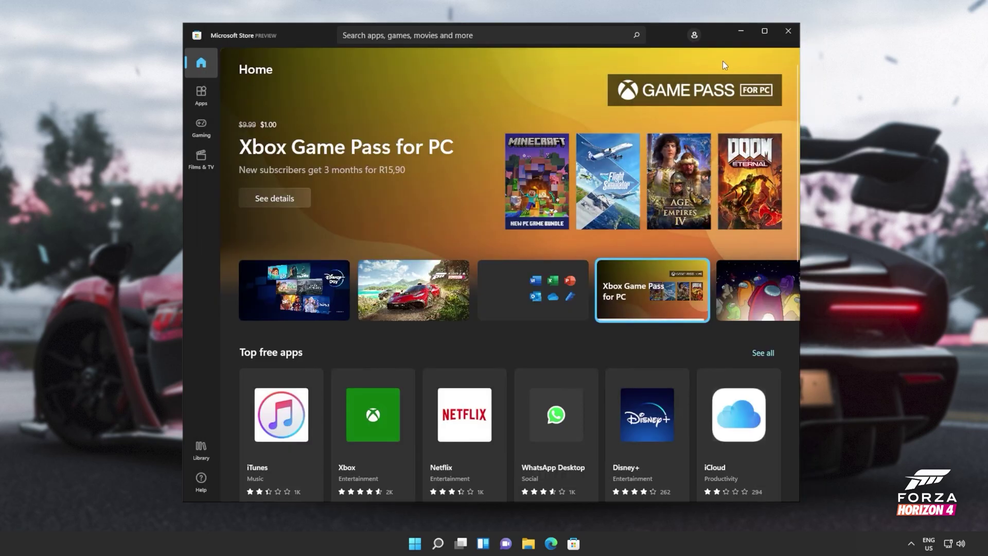
- Sign back in to the Store with the chosen account, then open Task Manager
left_click(694, 35)
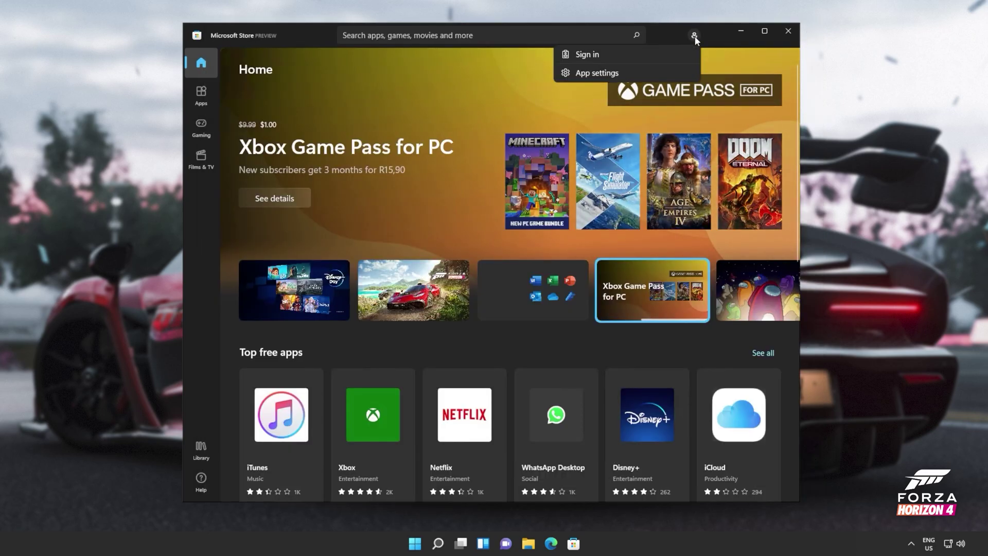
left_click(636, 54)
left_click(500, 230)
left_click(563, 364)
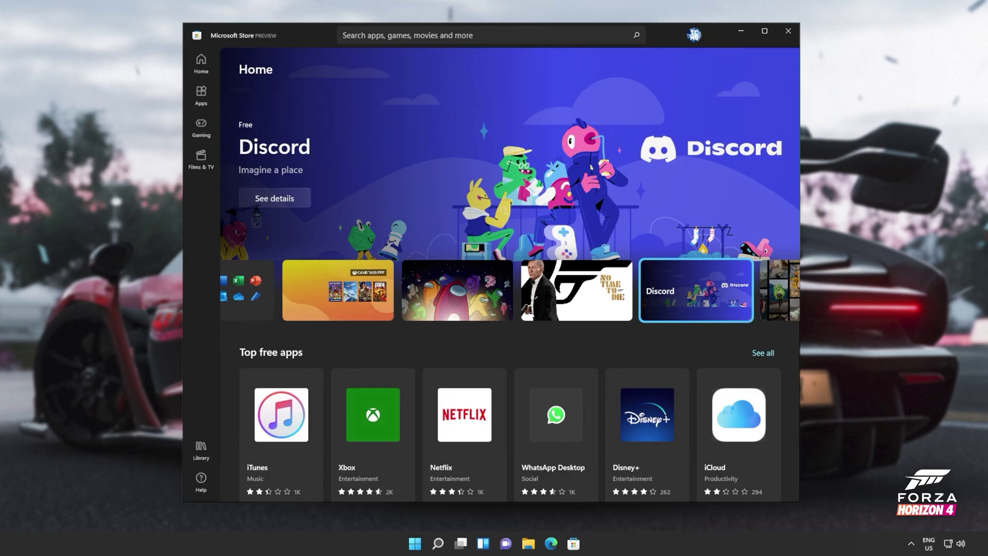
key("ctrl+shift+Escape")
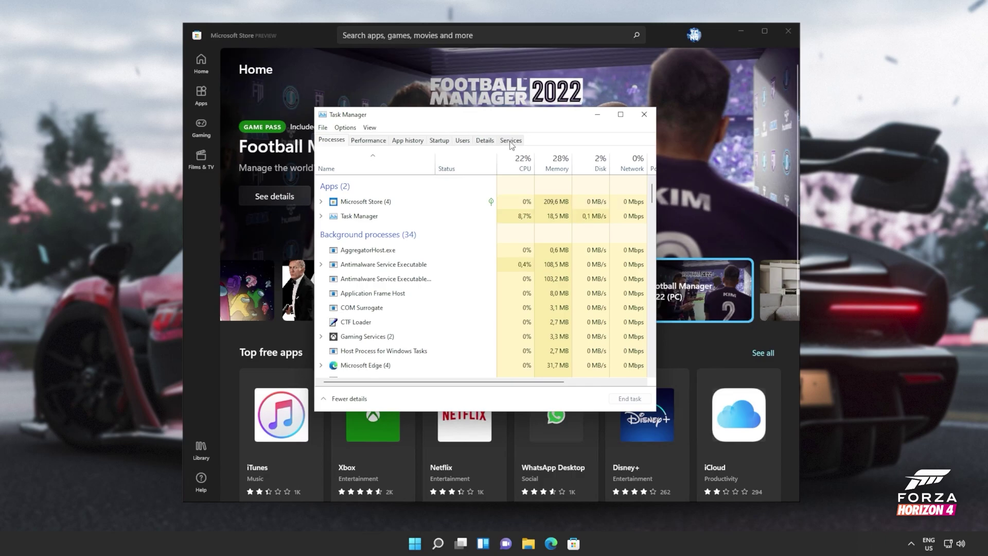
- Open the Services console from Task Manager and enlarge its window
left_click(511, 139)
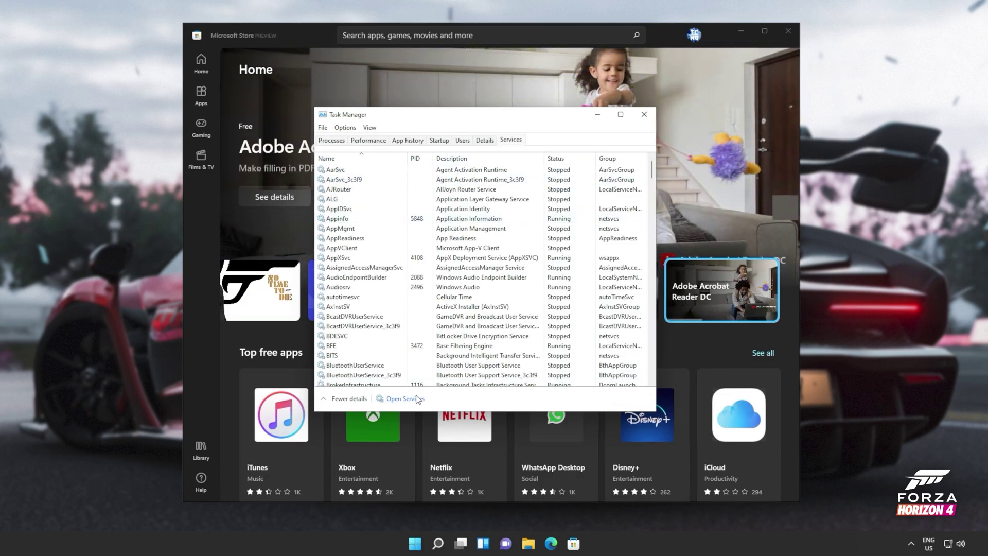
left_click(407, 399)
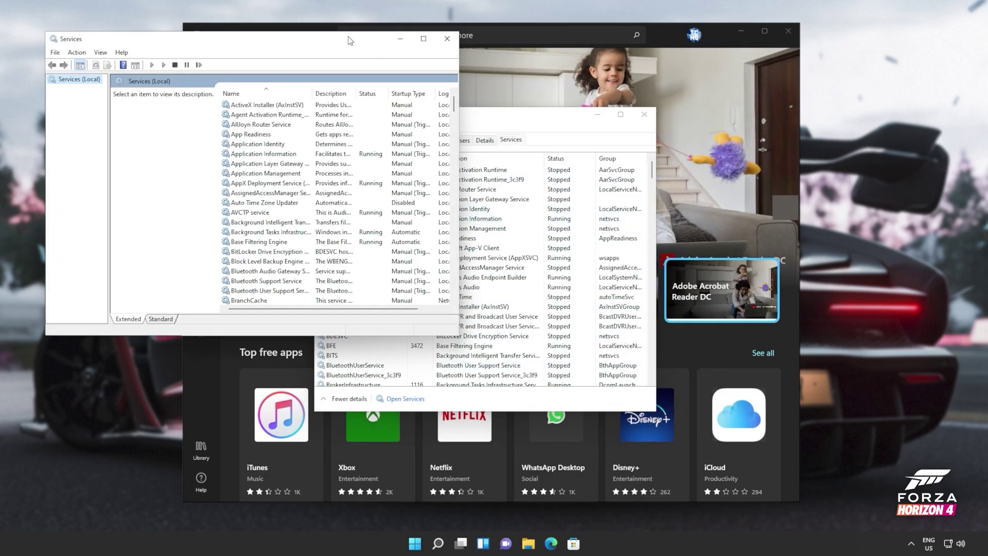
left_click_drag(353, 38, 473, 22)
mouse_move(579, 319)
left_mouse_down()
mouse_move(768, 419)
mouse_move(817, 518)
mouse_move(811, 512)
left_mouse_up()
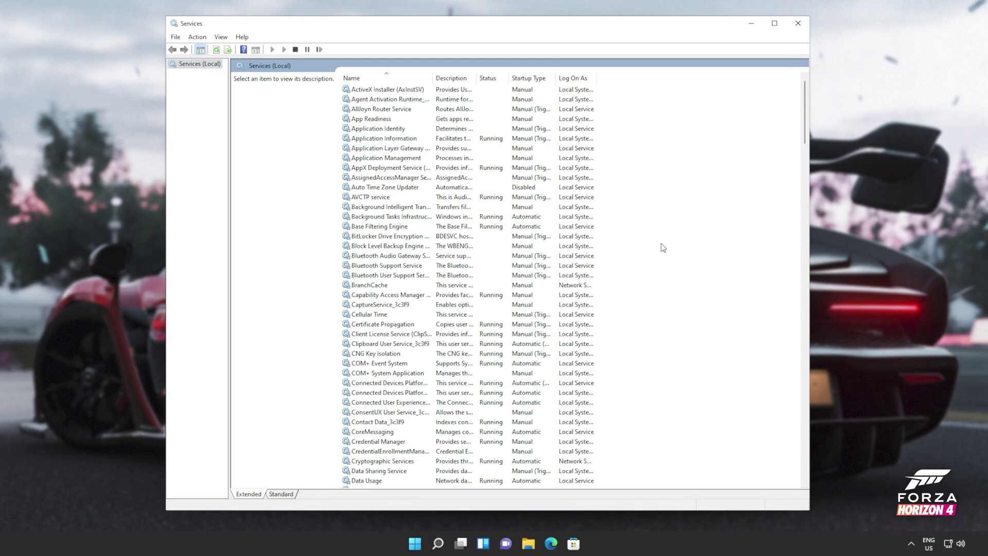
scroll(660, 247, "down", 20)
scroll(660, 247, "down", 20)
scroll(657, 250, "down", 20)
scroll(438, 262, "down", 1)
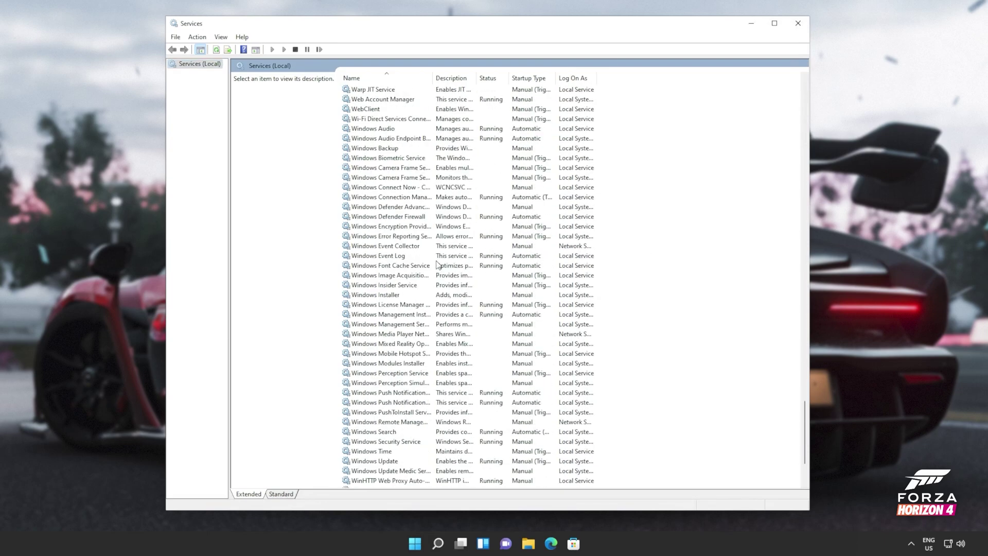
scroll(389, 309, "down", 3)
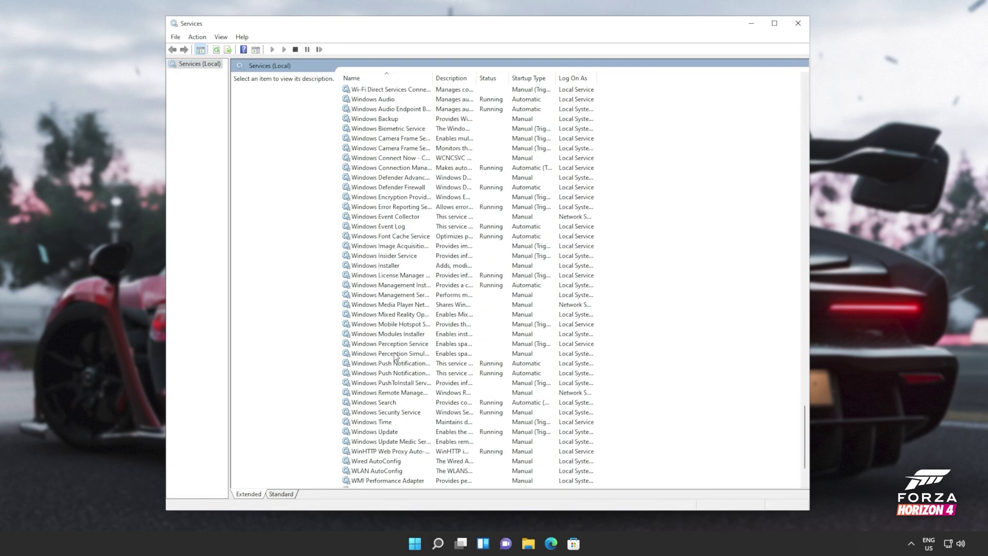
- Start the Windows Update service
left_click(386, 433)
right_click(446, 431)
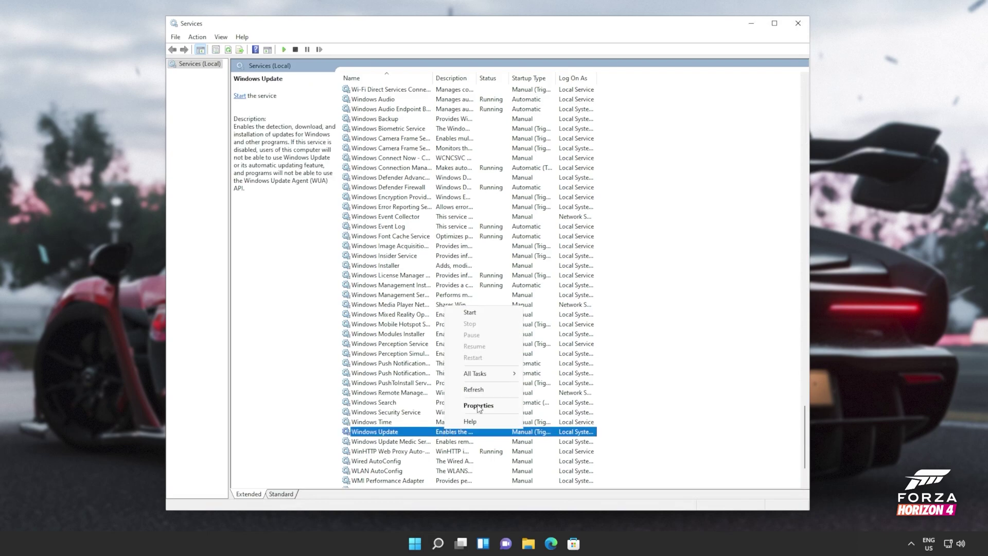
left_click(474, 313)
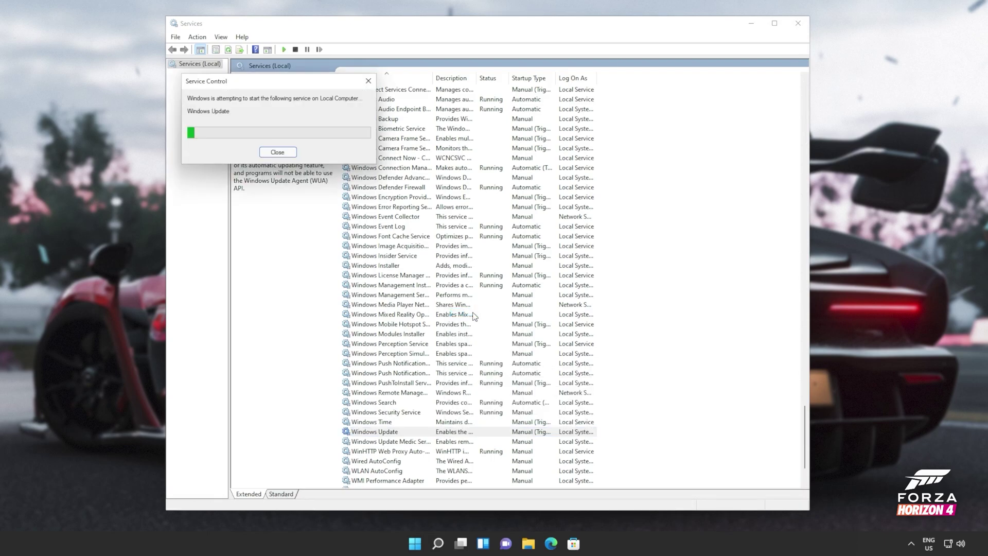
- Set the Windows Update startup type to Automatic
right_click(433, 436)
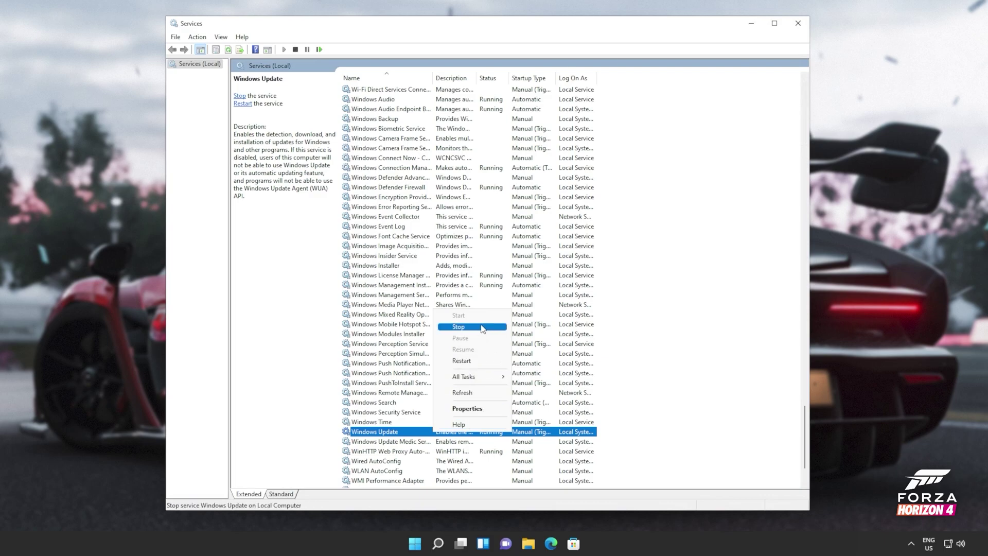
right_click(474, 432)
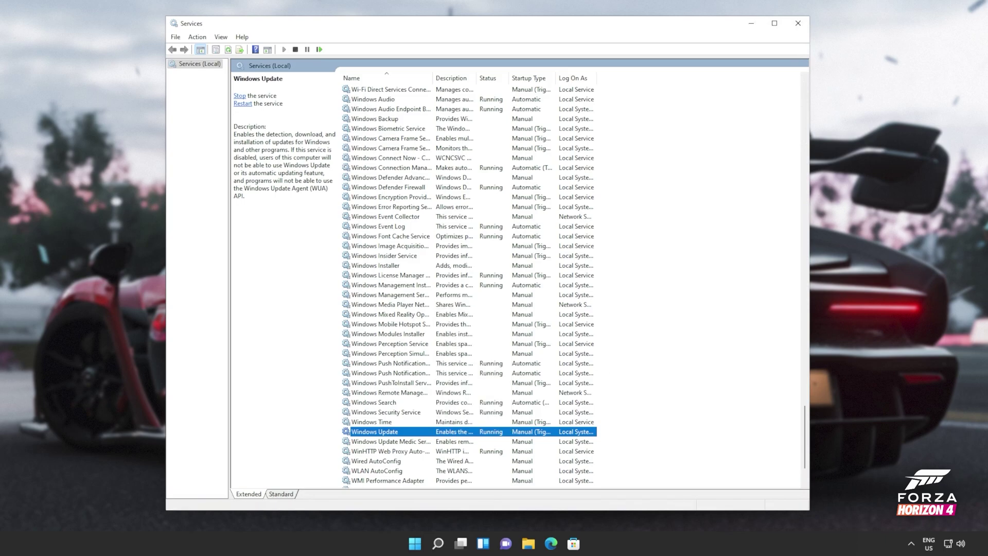
left_click(499, 410)
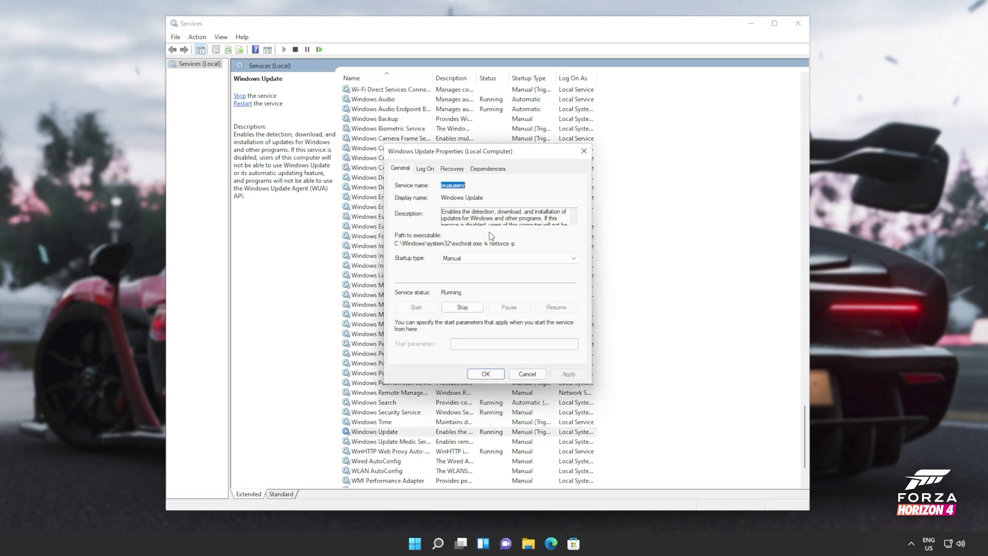
left_click(475, 259)
left_click(466, 274)
left_click(487, 375)
- Restart the Microsoft Store Install Service
left_click(486, 306)
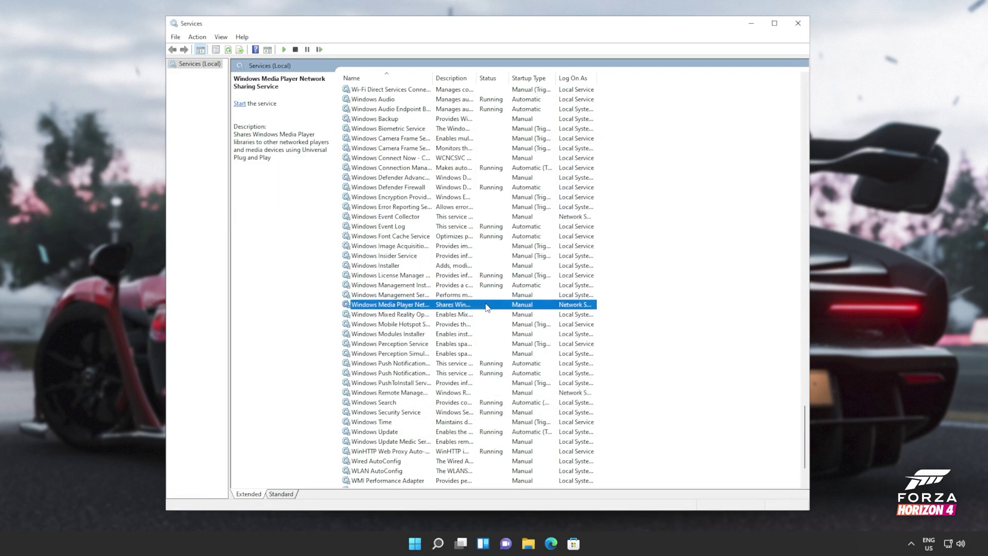
type("mi")
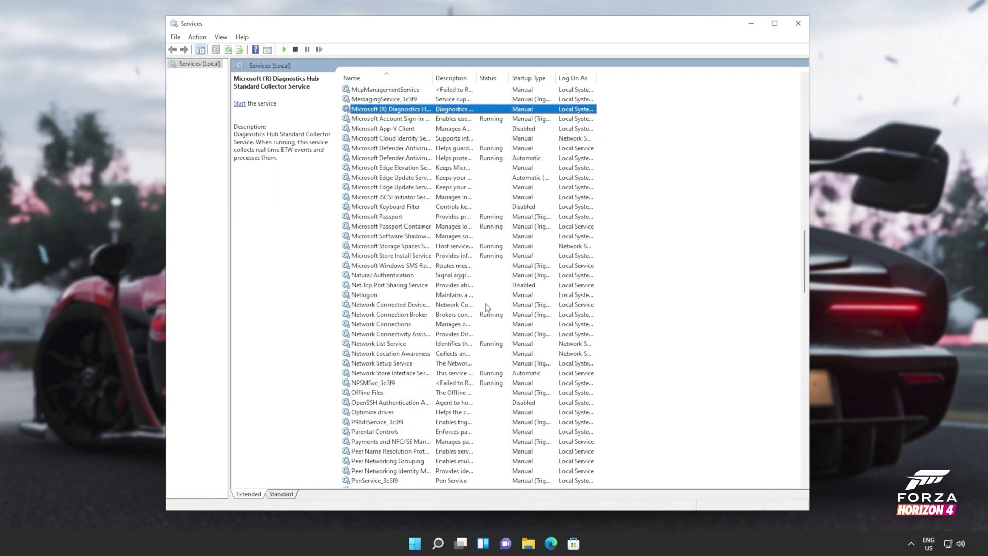
left_click(434, 258)
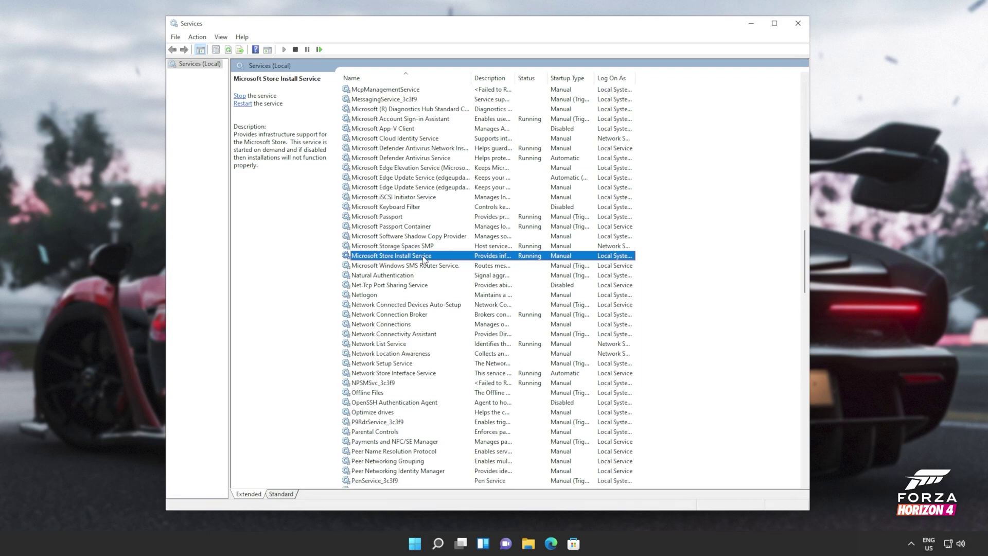
right_click(423, 260)
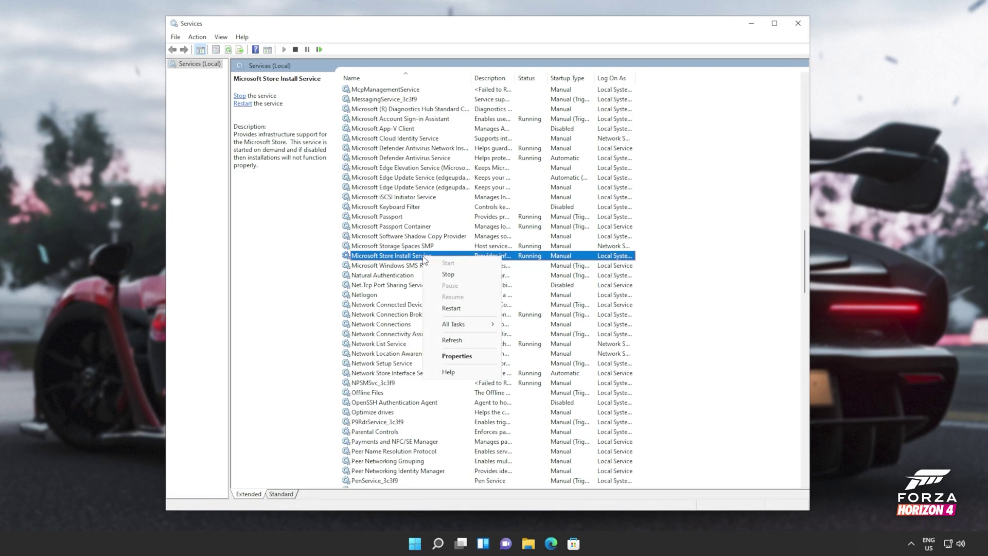
left_click(476, 310)
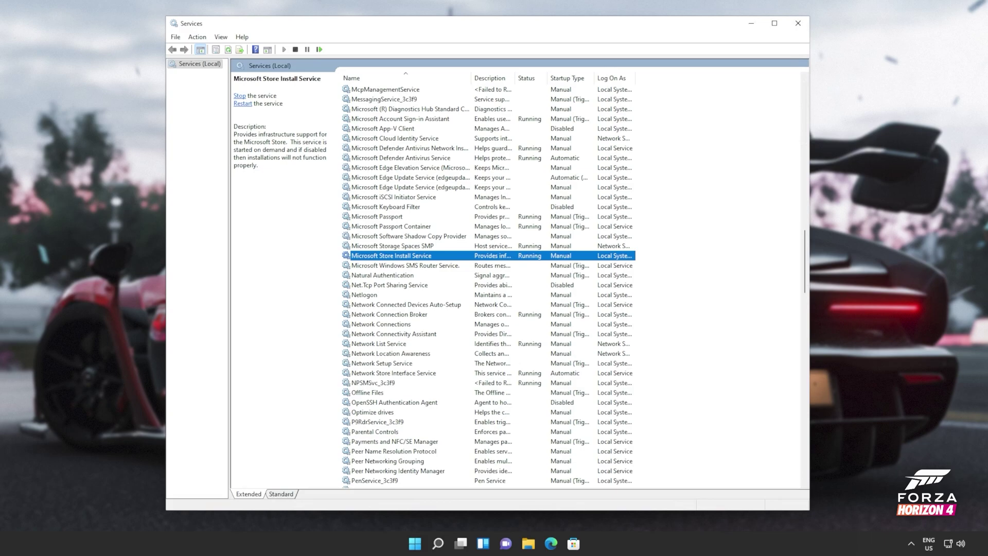
- Set the Microsoft Store Install Service startup type to Automatic
right_click(519, 255)
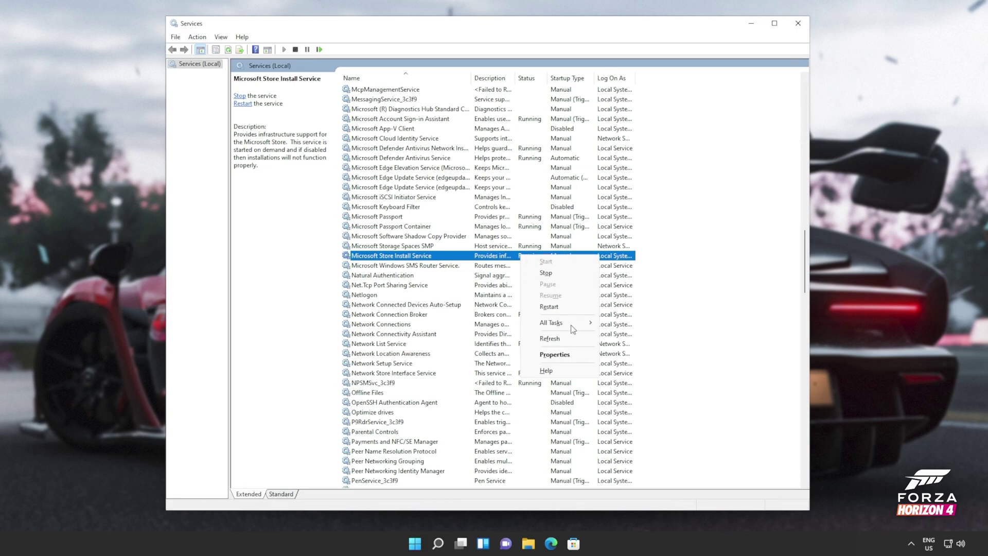
left_click(564, 356)
left_click(479, 259)
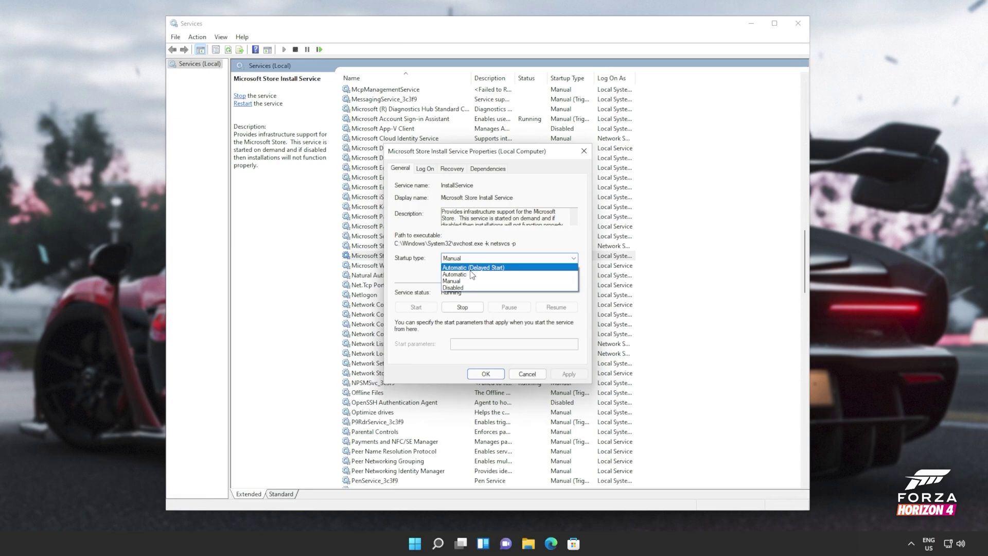
left_click(486, 375)
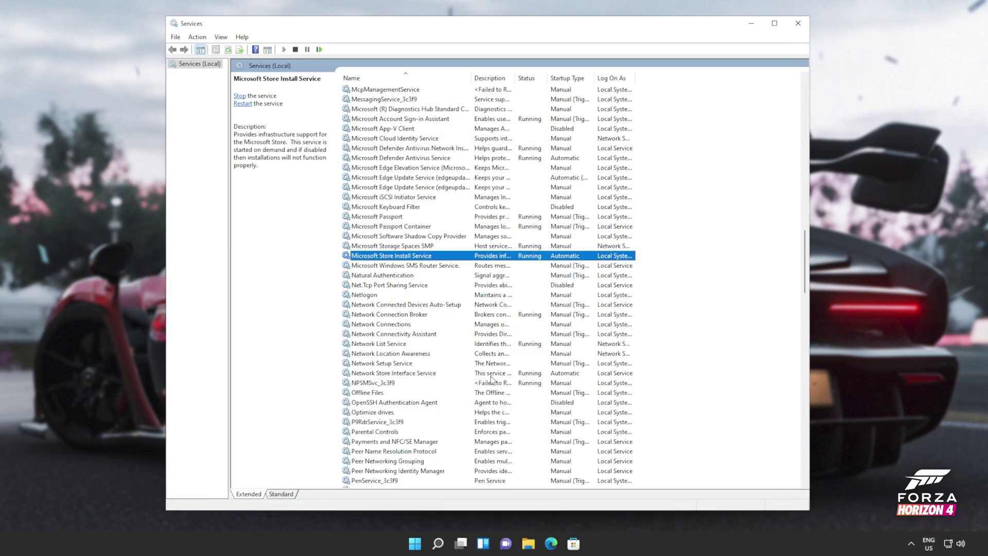
scroll(495, 229, "up", 8)
scroll(496, 229, "up", 8)
scroll(486, 216, "up", 8)
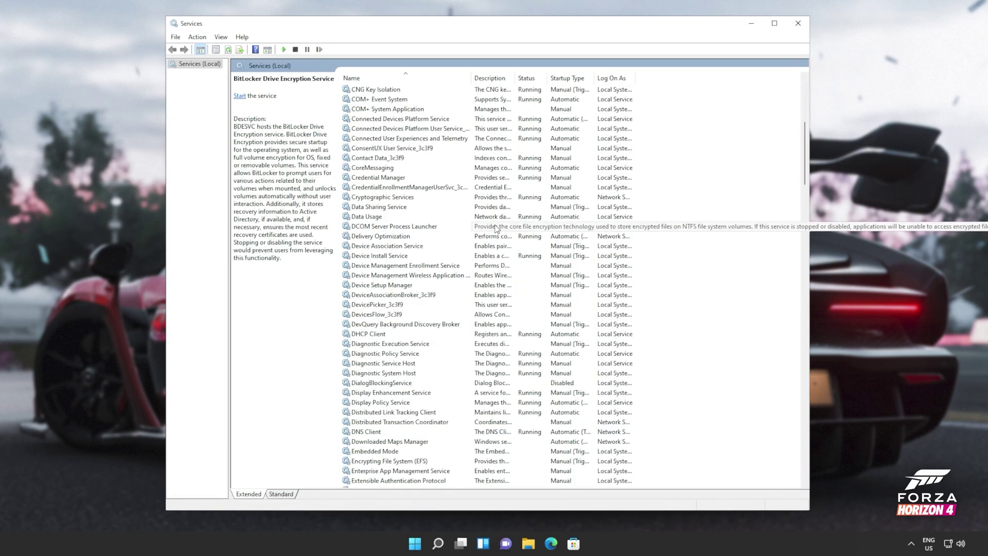
scroll(464, 186, "up", 4)
scroll(453, 163, "up", 2)
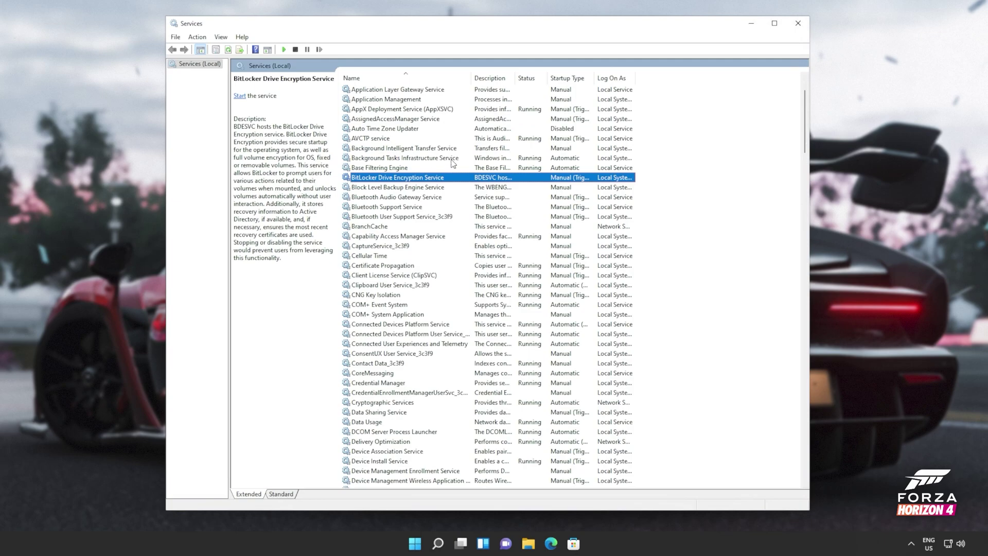
- Start the Background Intelligent Transfer Service
left_click(434, 149)
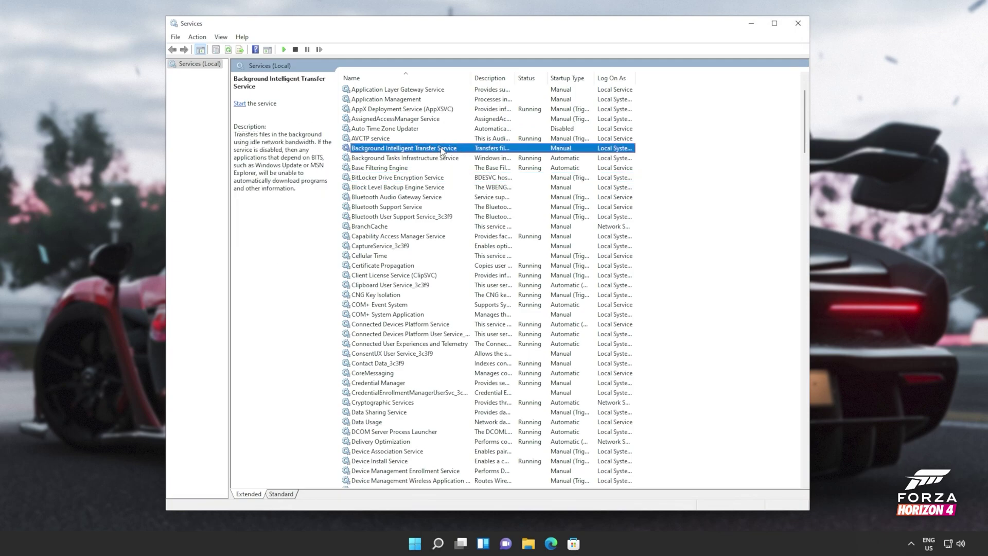
right_click(444, 151)
left_click(465, 156)
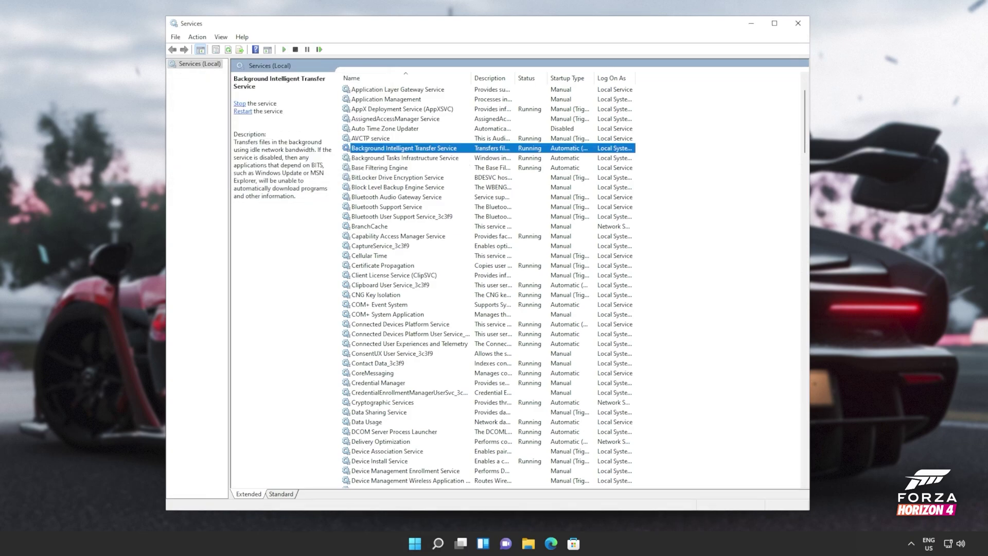
- Set the BITS startup type to Automatic and close Services
right_click(500, 148)
left_click(519, 248)
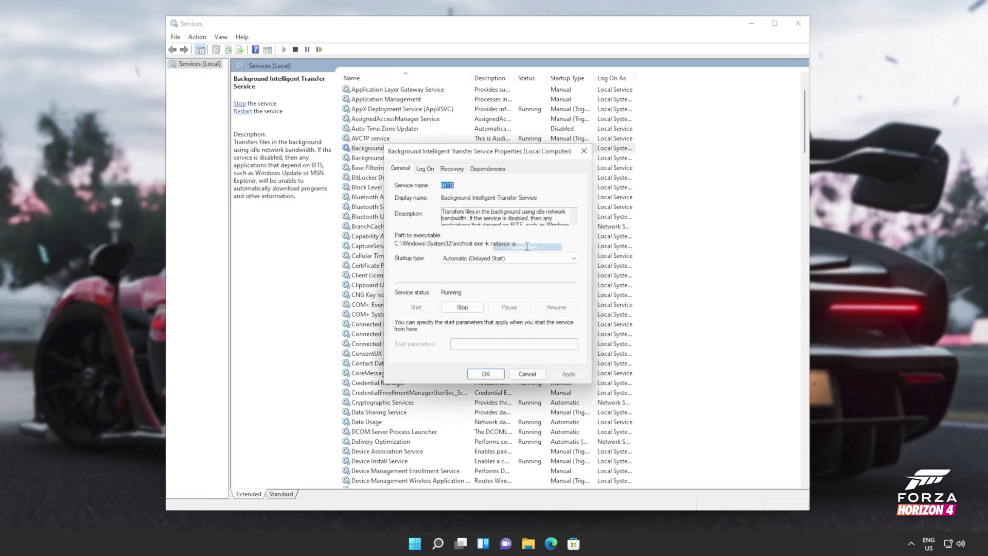
left_click(494, 259)
left_click(480, 275)
left_click(492, 375)
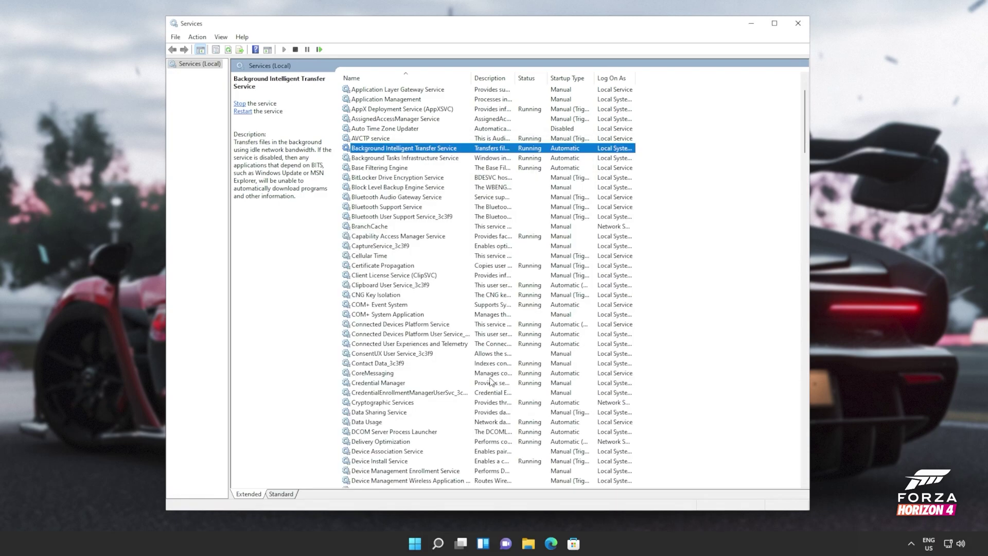
left_click(800, 24)
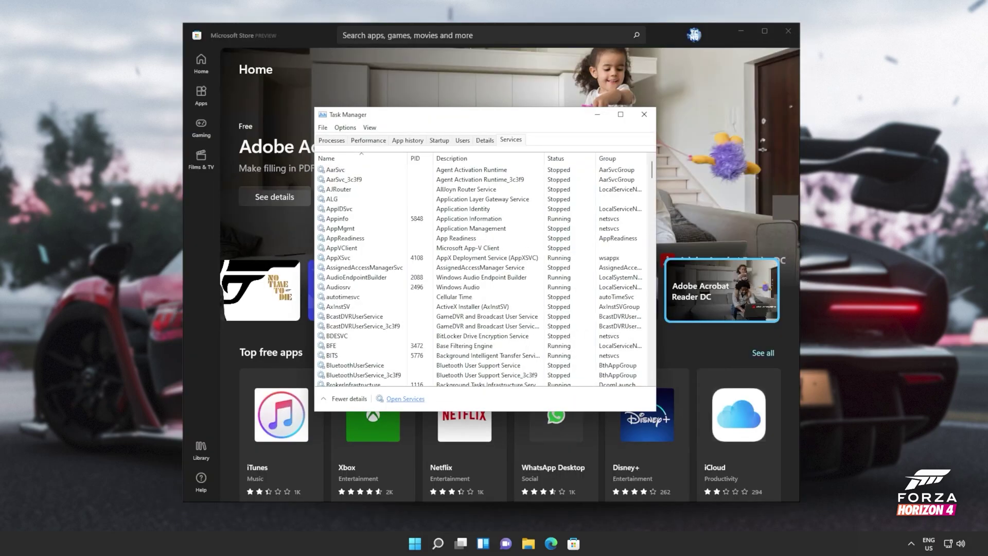
- Close Task Manager, search the Store for 'xbox identity provider', then close the Store
left_click(644, 114)
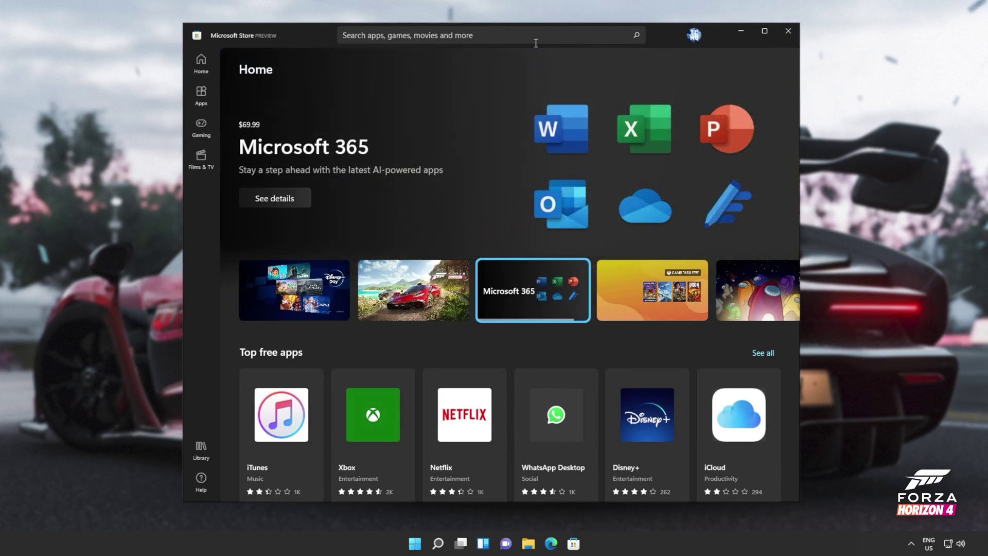
left_click(519, 43)
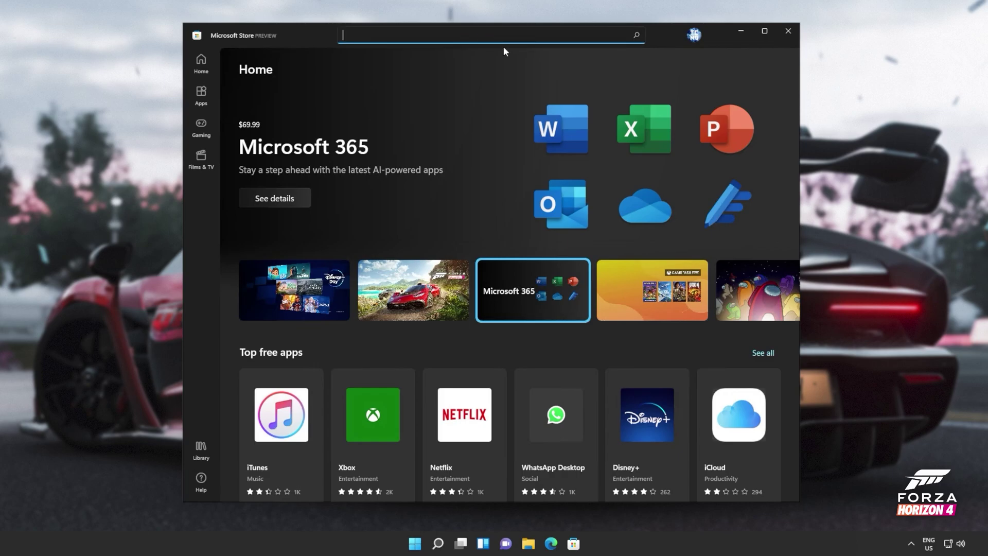
type("xbox identity provider")
key("Return")
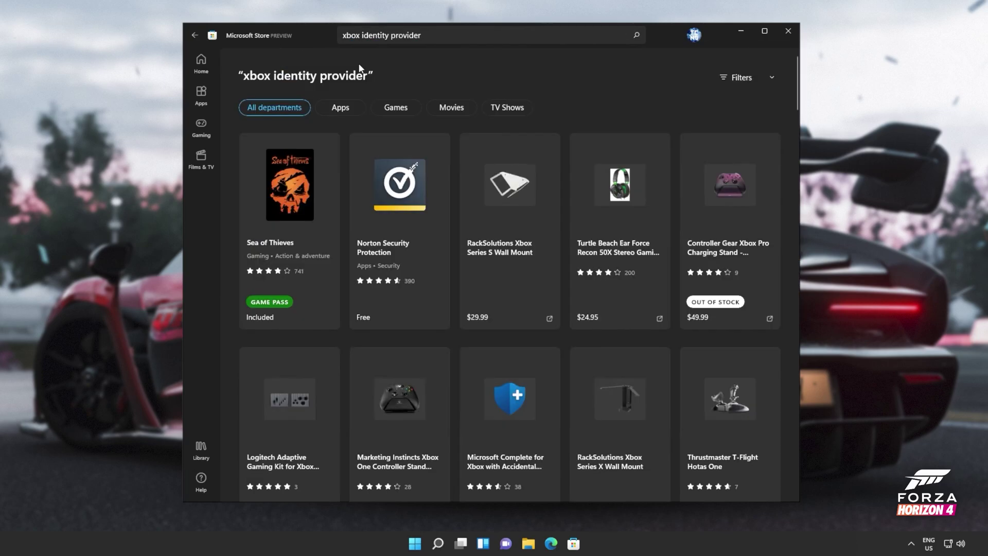
left_click(194, 35)
left_click(789, 31)
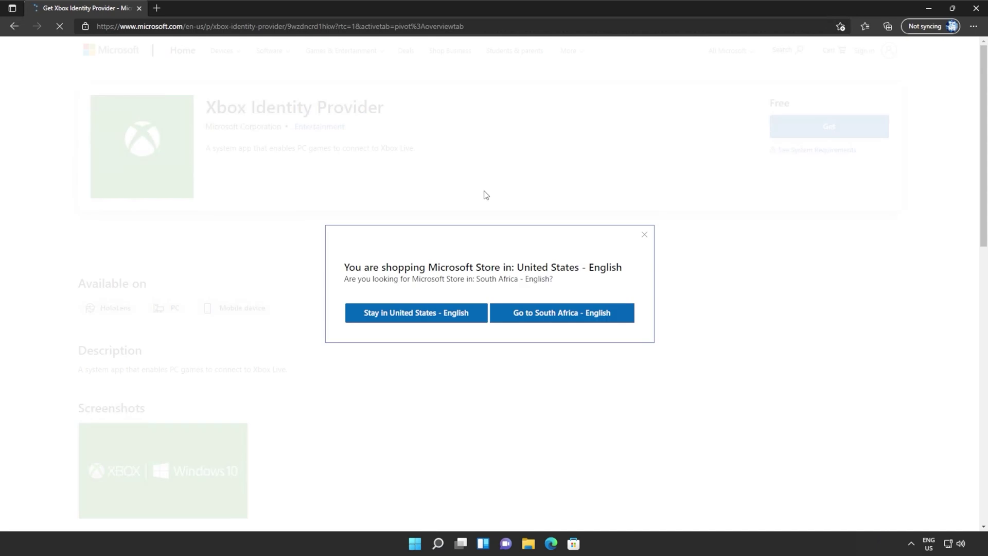
- Open Xbox Identity Provider in the Store app from its web page, then minimize the browser
left_click(811, 189)
left_click(842, 131)
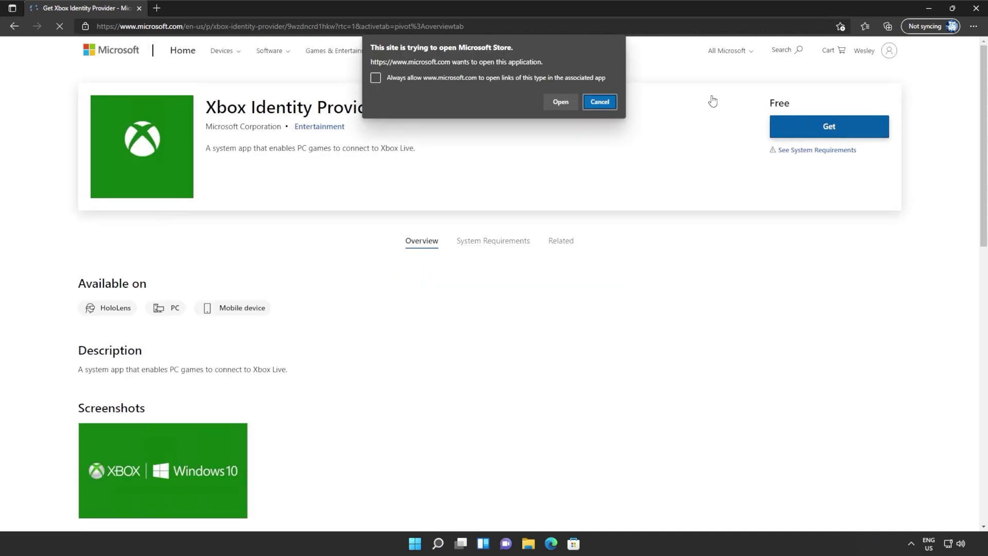
left_click(456, 77)
left_click(561, 100)
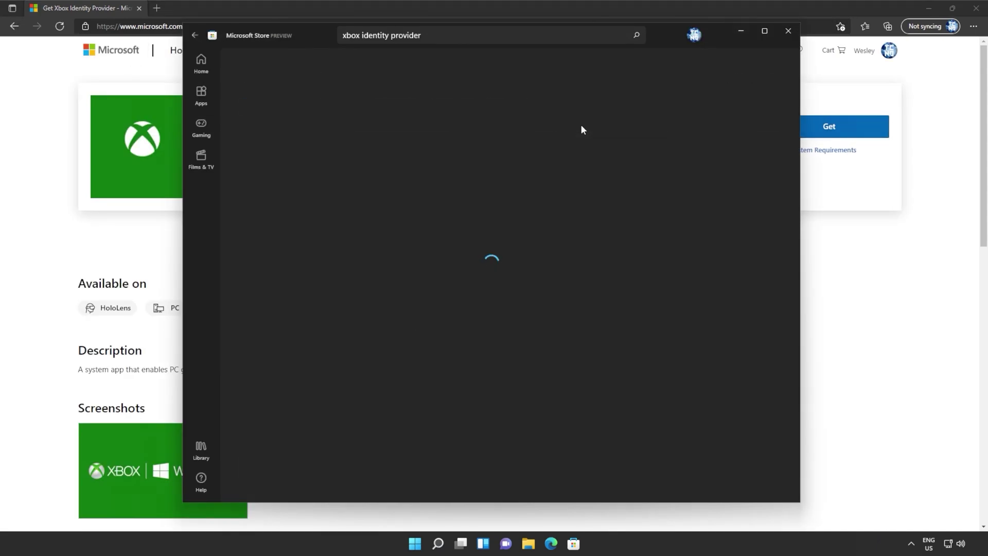
left_click(932, 9)
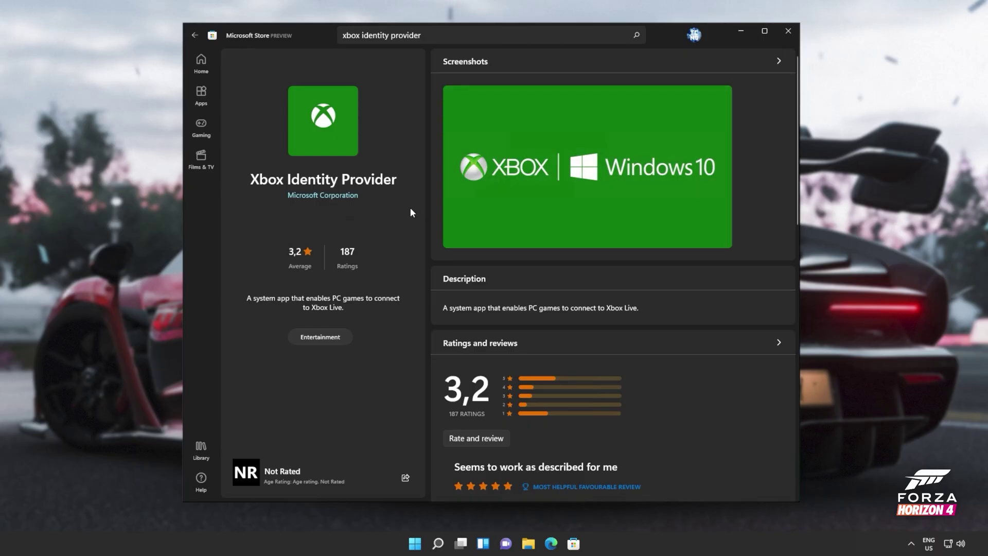
scroll(455, 232, "down", 5)
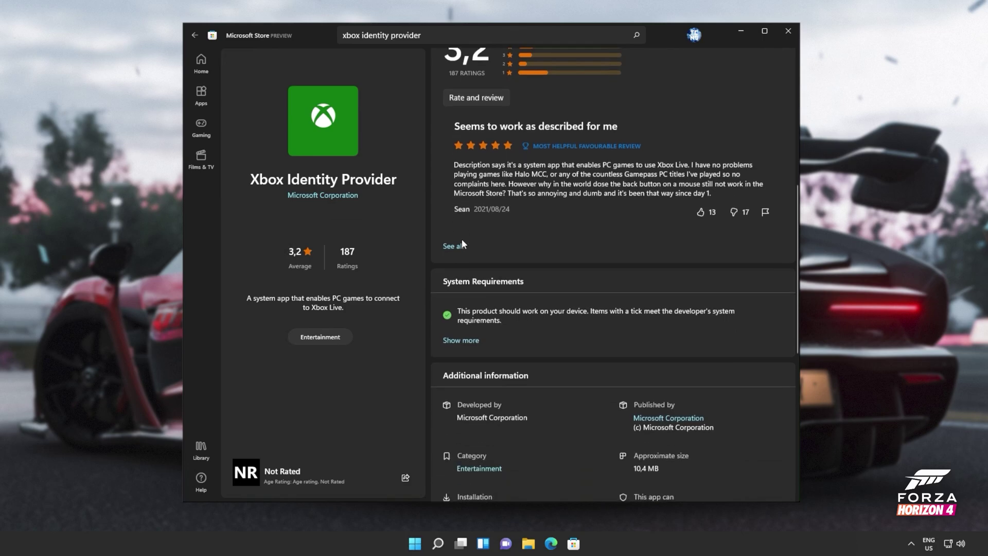
scroll(462, 245, "up", 5)
scroll(645, 284, "down", 5)
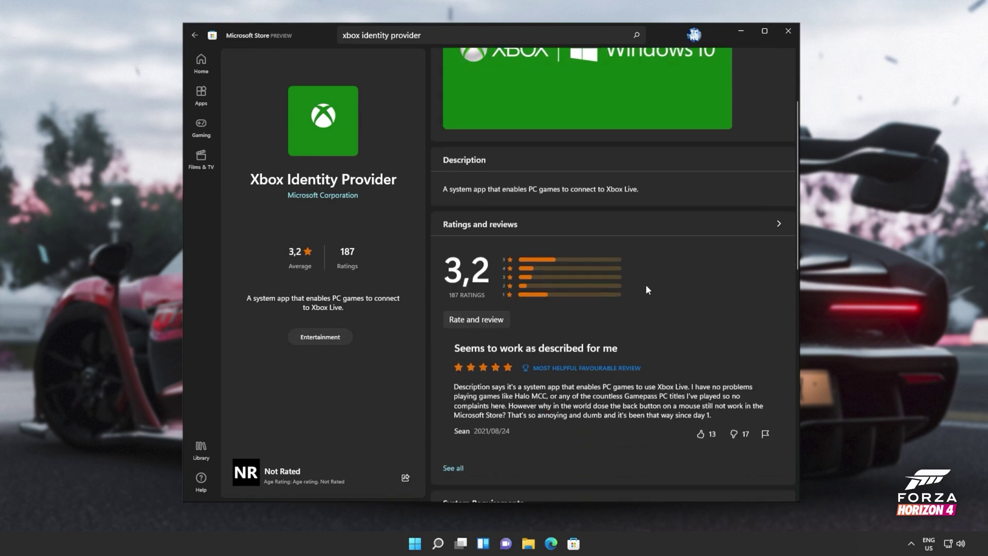
scroll(647, 289, "down", 4)
scroll(542, 344, "up", 1)
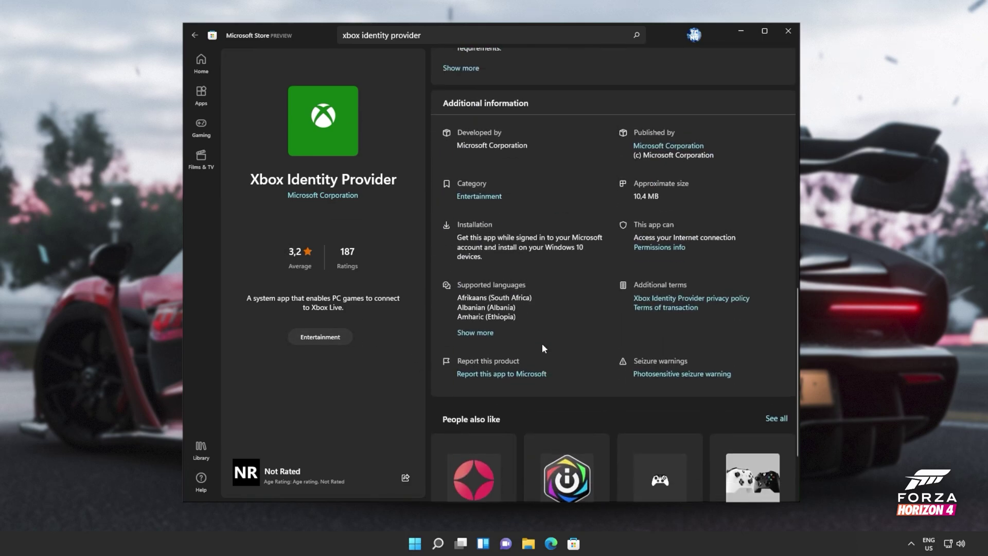
- In the Store library, open Xbox Identity Provider's More options menu, then dismiss the Share menu
left_click(201, 448)
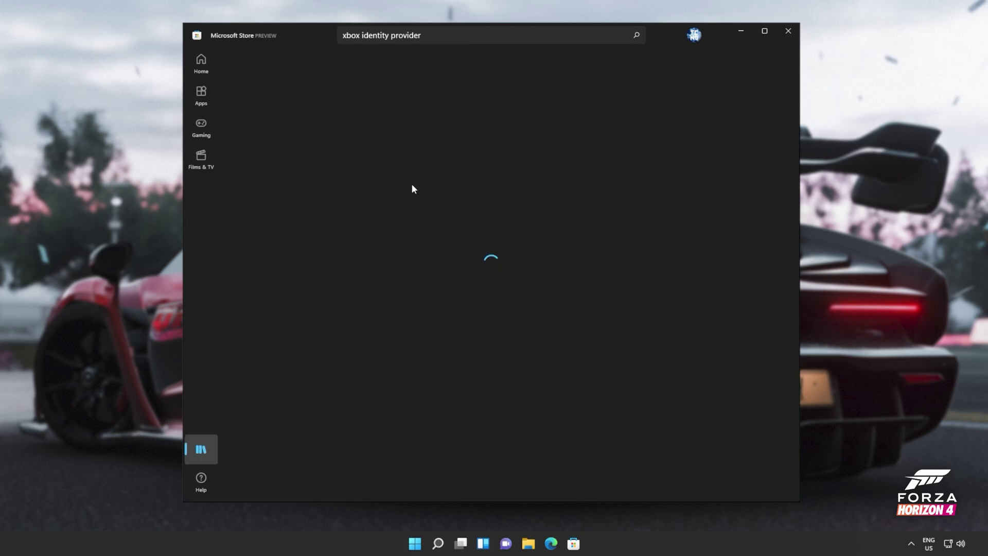
scroll(365, 334, "down", 8)
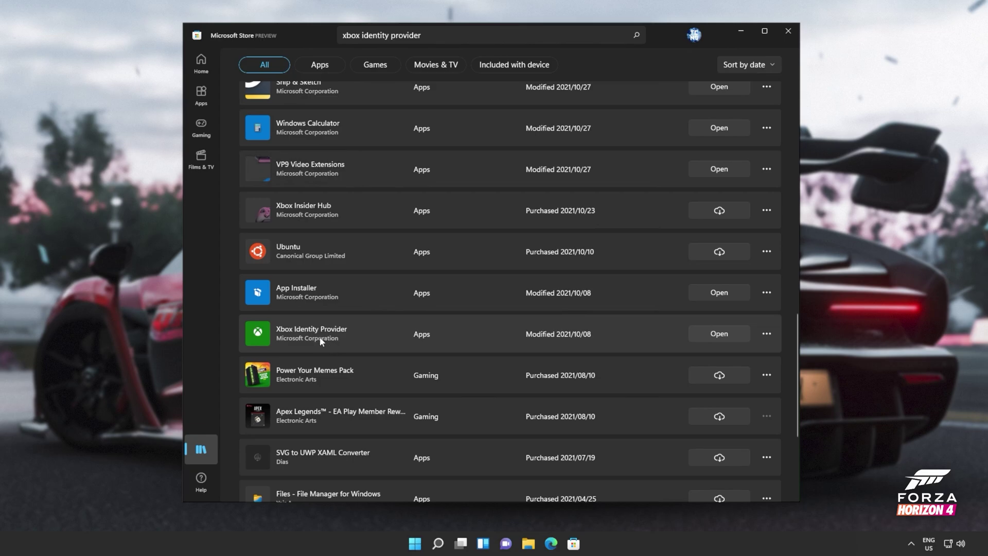
left_click(769, 333)
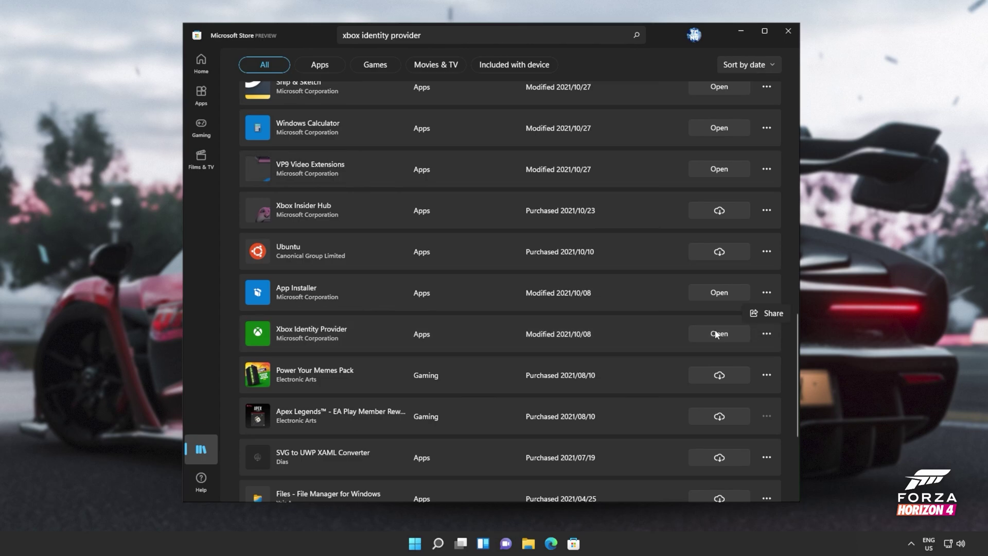
left_click(781, 336)
scroll(744, 263, "up", 6)
scroll(743, 263, "down", 3)
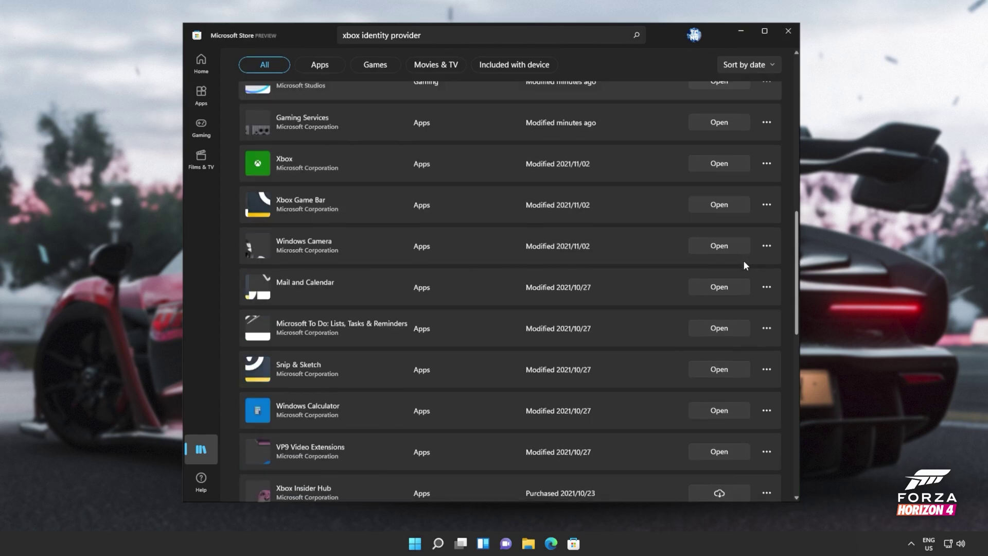
scroll(743, 261, "down", 5)
scroll(744, 259, "up", 3)
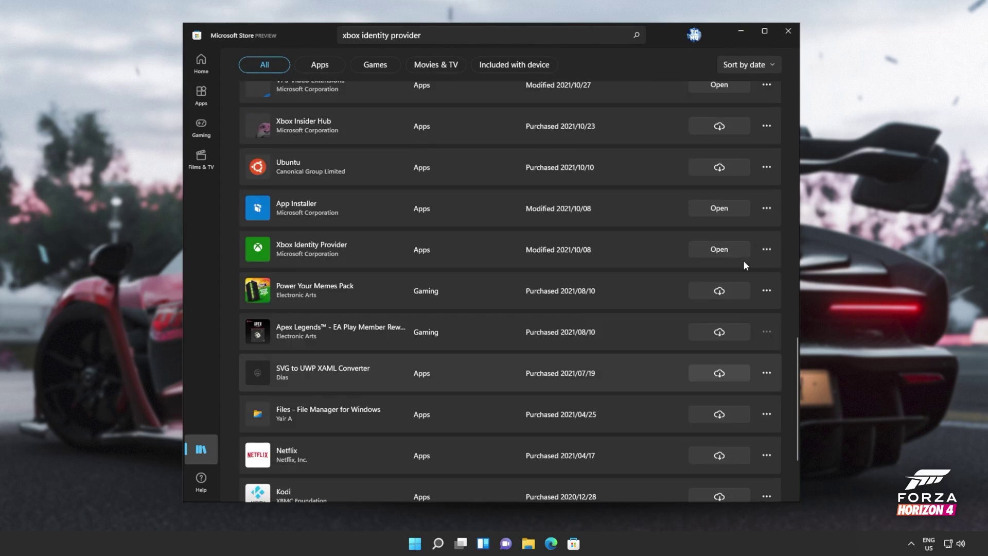
- Close Store and launch PowerShell as administrator, approving the UAC prompt
left_click(786, 32)
key("super")
type("powershel")
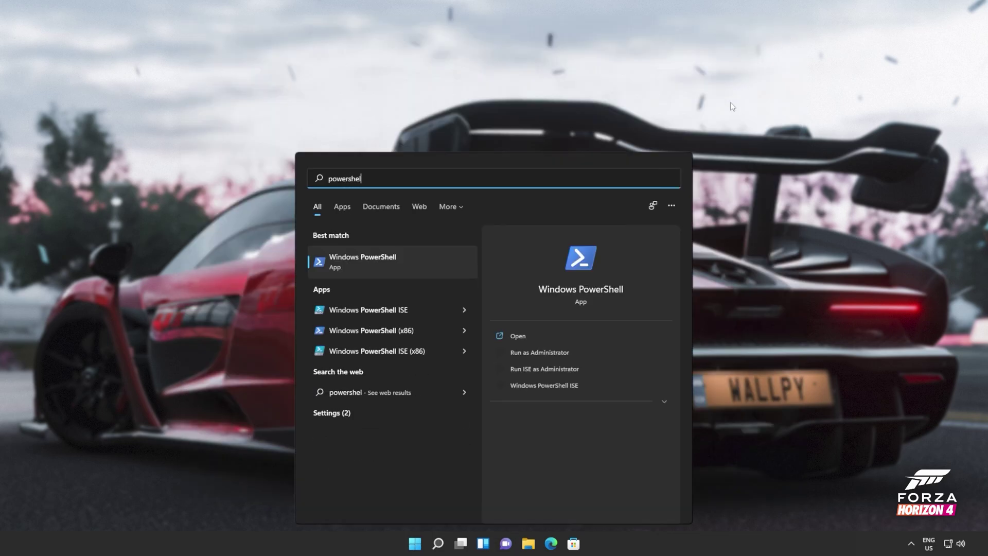
type("l")
key("Right")
key("Down")
key("Return")
key("alt+y")
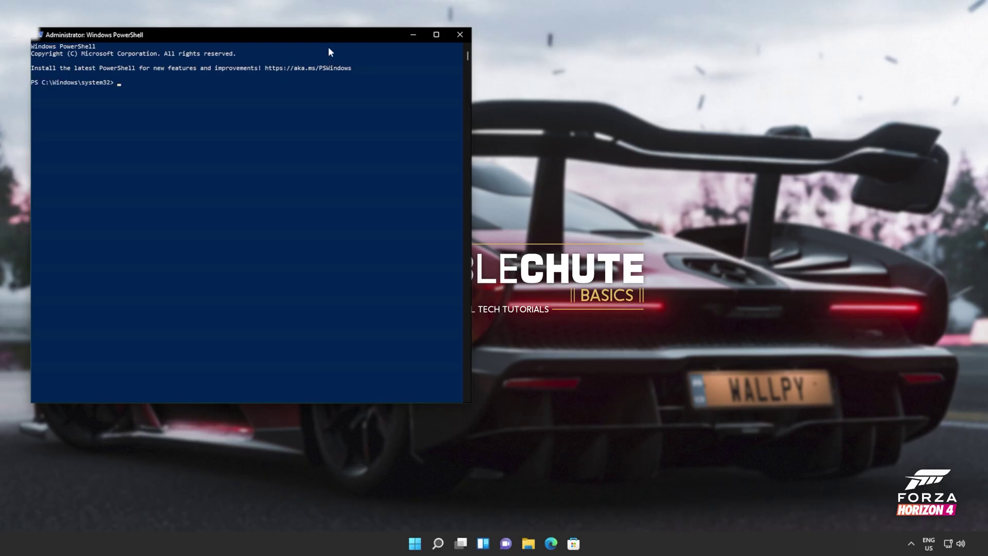
- Run the pasted Get-AppXPackage *GamingServices* re-register command, then return to the desktop
left_click_drag(328, 36, 560, 95)
type("Get-AppXPackage *GamingServices* -AllUsers | Foreach {Add-AppxPackage -DisableDevelopmentMode -Register \"$($_.InstallLocation)\\AppXManifest.xml\"}")
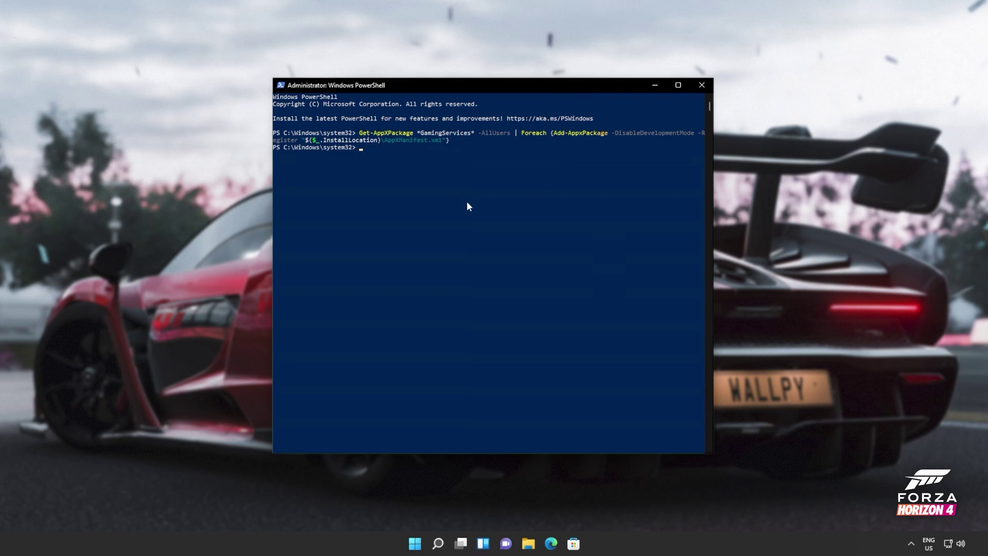
key("super")
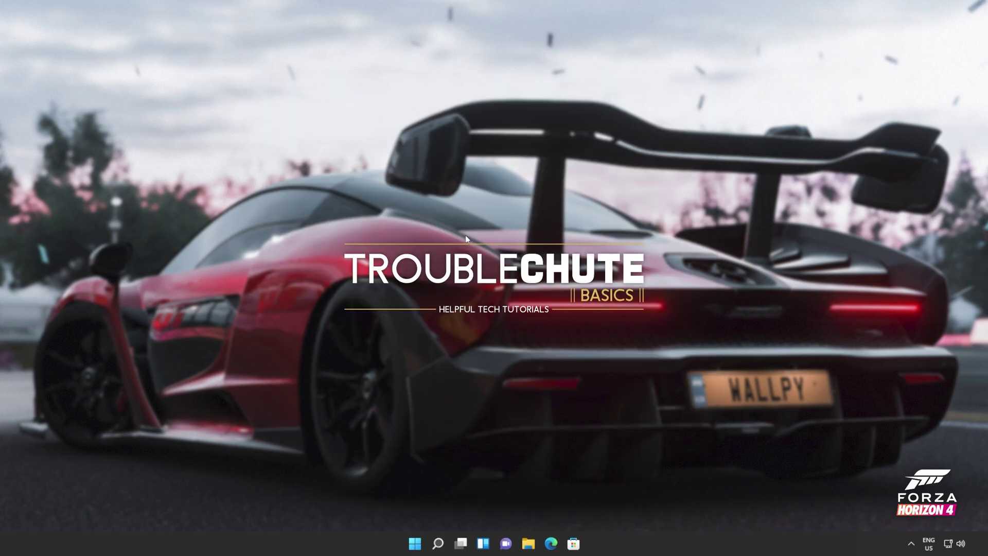
- Run the ms-windows-store://pdp Gaming Services link from the Run box, replacing wsreset
key("super+r")
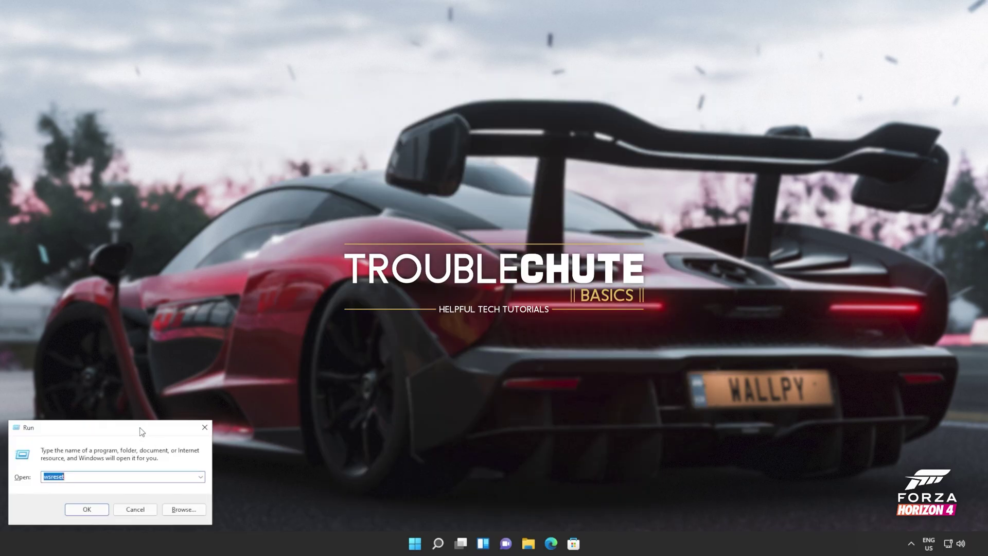
type("ms-windows-store://pdp/?productid=9MWPM2CQNLHN")
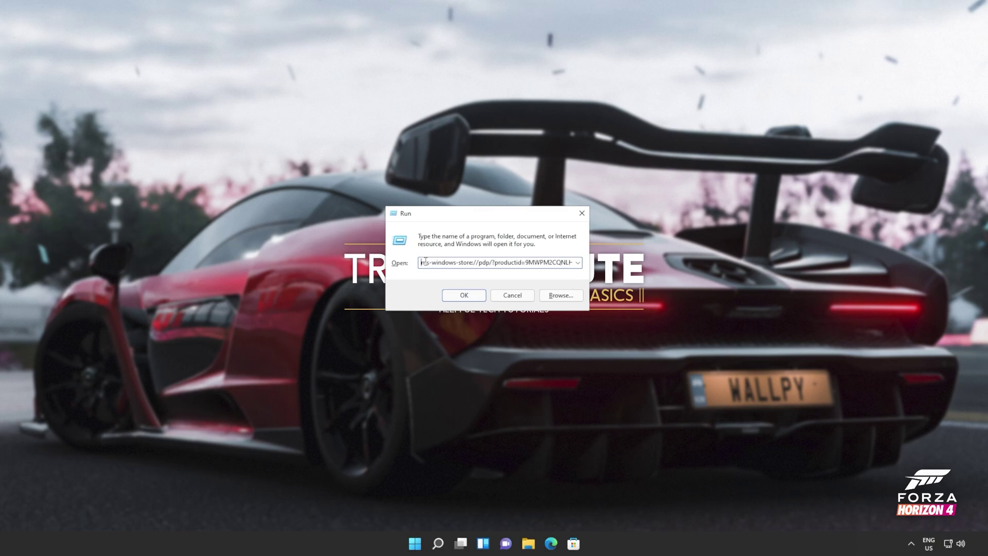
left_click_drag(571, 262, 432, 271)
left_click(476, 295)
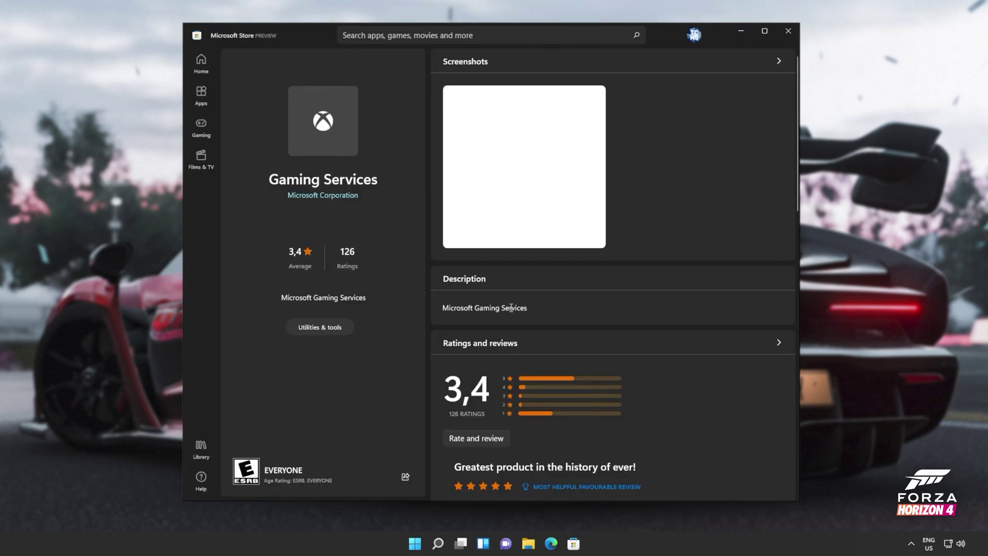
scroll(614, 280, "down", 5)
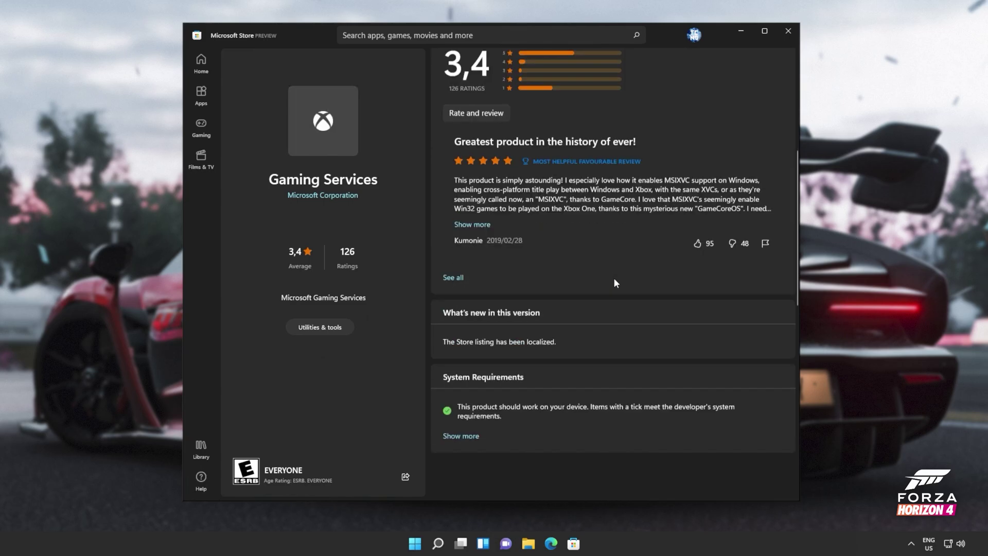
scroll(614, 280, "down", 5)
scroll(614, 279, "up", 3)
scroll(613, 278, "up", 5)
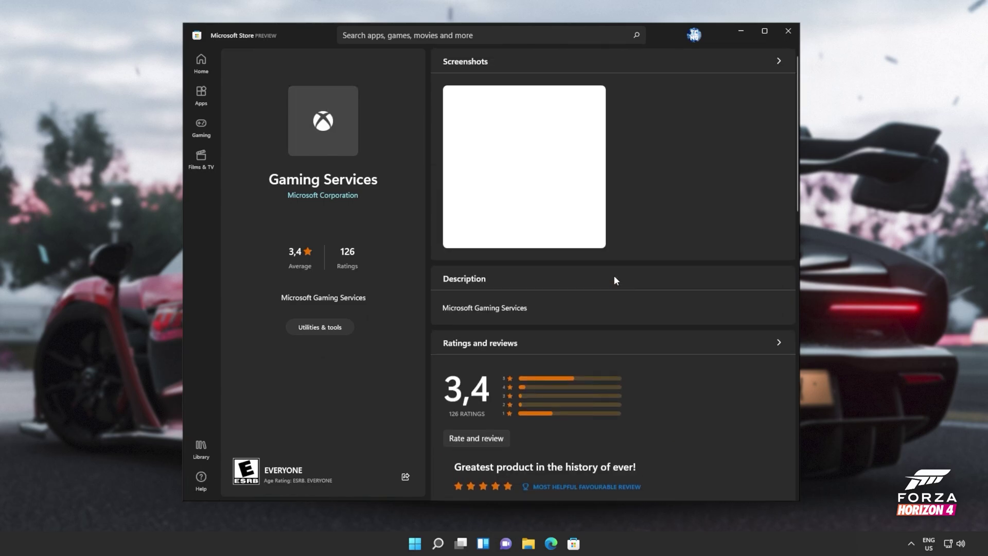
- Sort the Store library by name and try opening Gaming Services
left_click(207, 448)
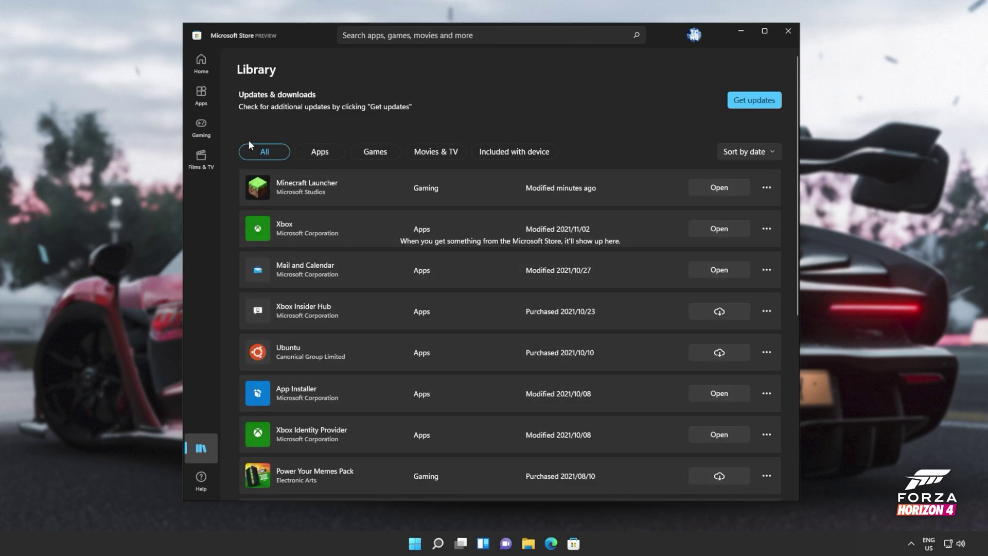
left_click(732, 154)
left_click(734, 189)
scroll(446, 288, "down", 2)
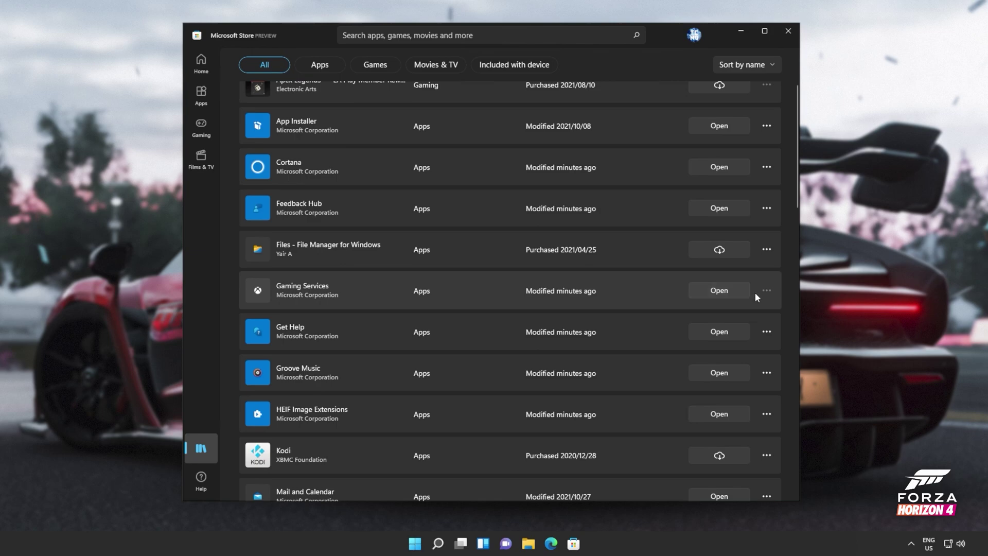
left_click(738, 293)
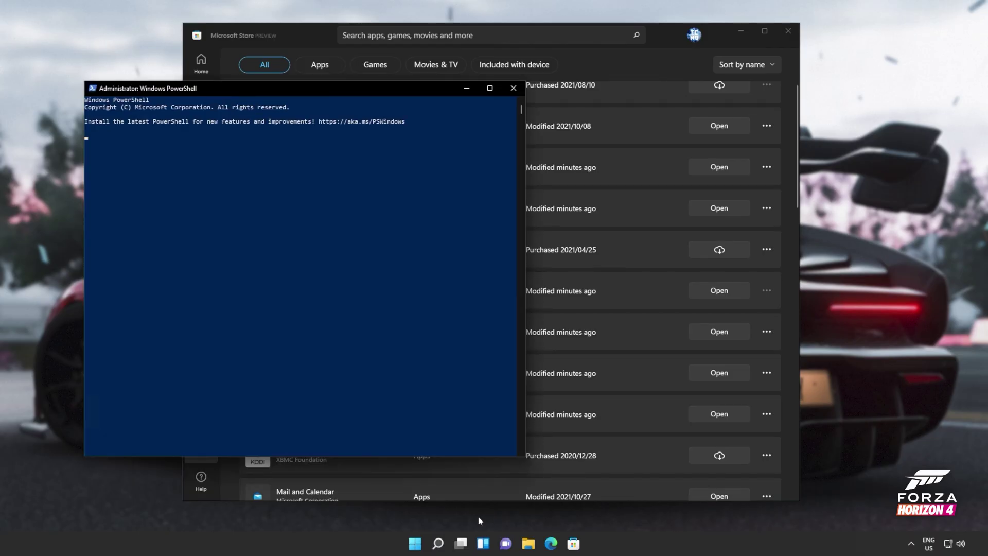
- Center the admin PowerShell window, then paste and run the Gaming Services re-register command
left_click_drag(395, 89, 567, 89)
right_click(576, 137)
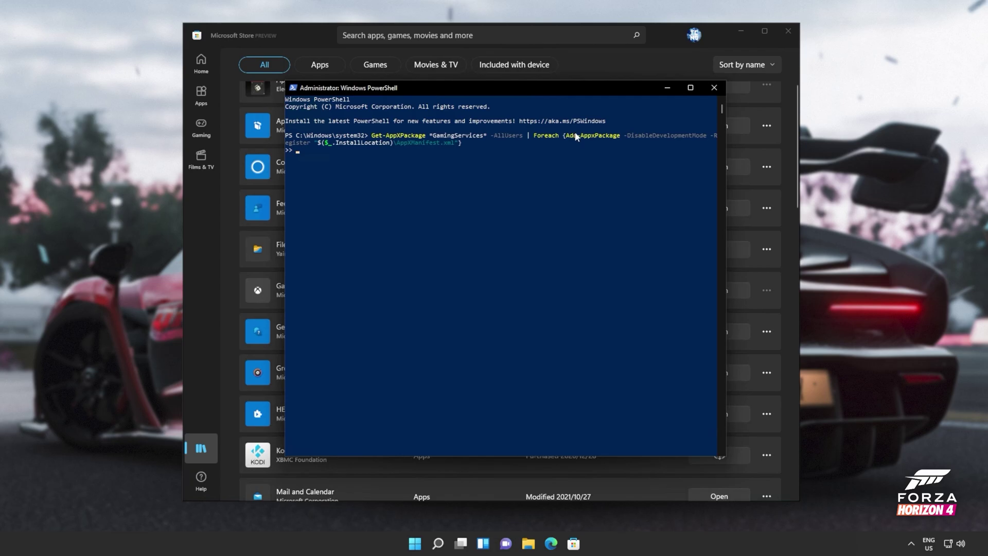
key("Return")
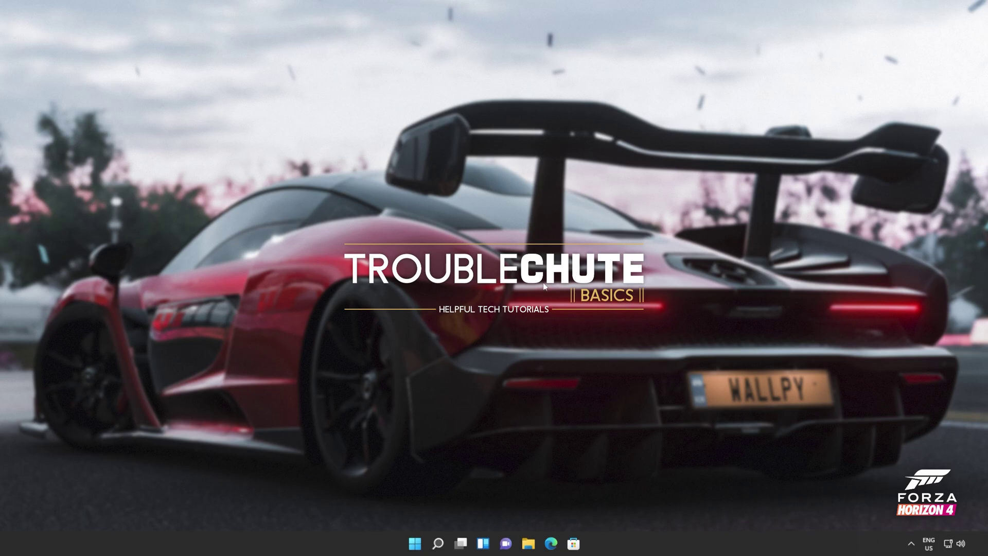
- Open the local app data folder from the Run box, clearing the old store link
key("super+r")
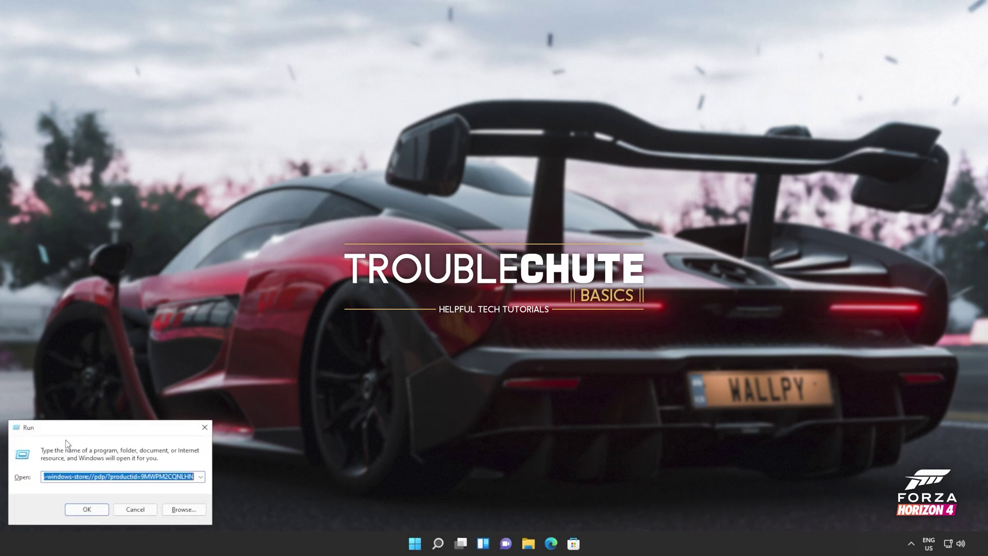
mouse_move(93, 426)
left_mouse_down()
mouse_move(306, 321)
mouse_move(461, 212)
left_mouse_up()
key("BackSpace")
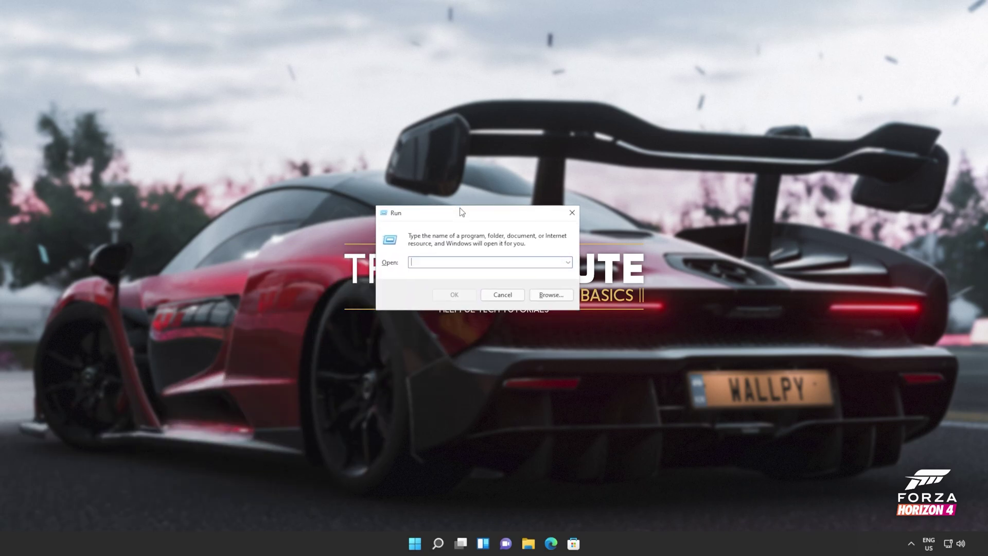
type("%LocalA")
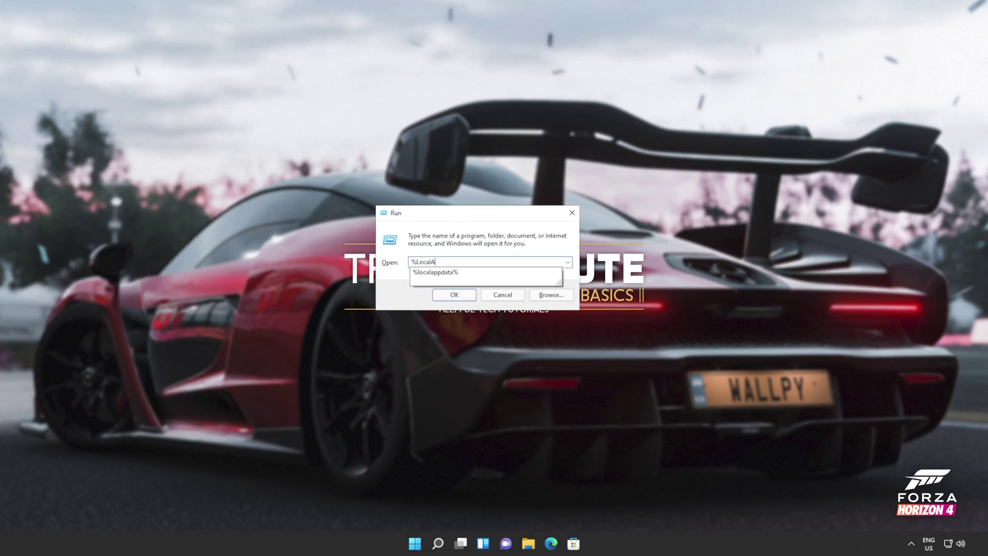
type("ppData%")
key("Return")
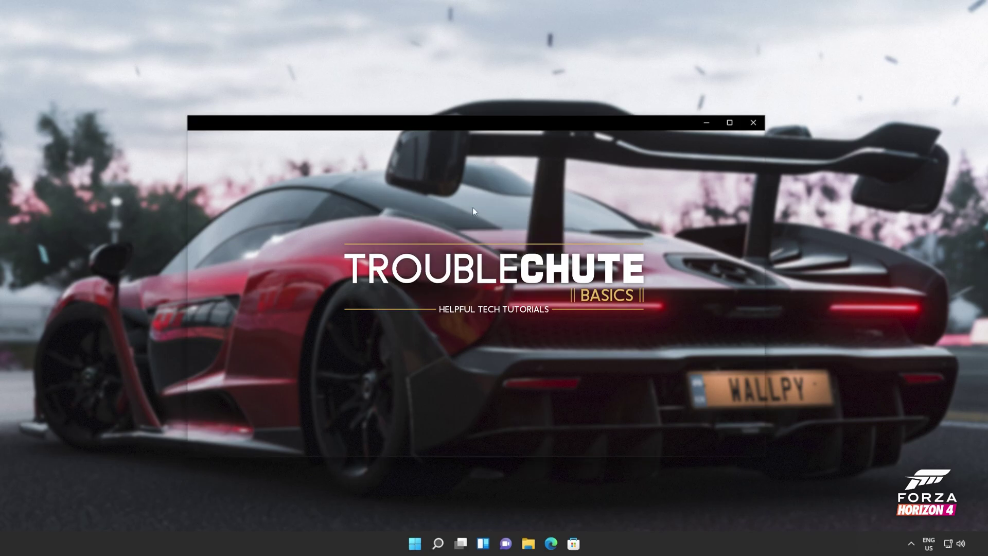
- Delete all files in Packages\Microsoft.WindowsStore_8wekyb3d8bbwe\LocalCache
left_click_drag(492, 129, 511, 123)
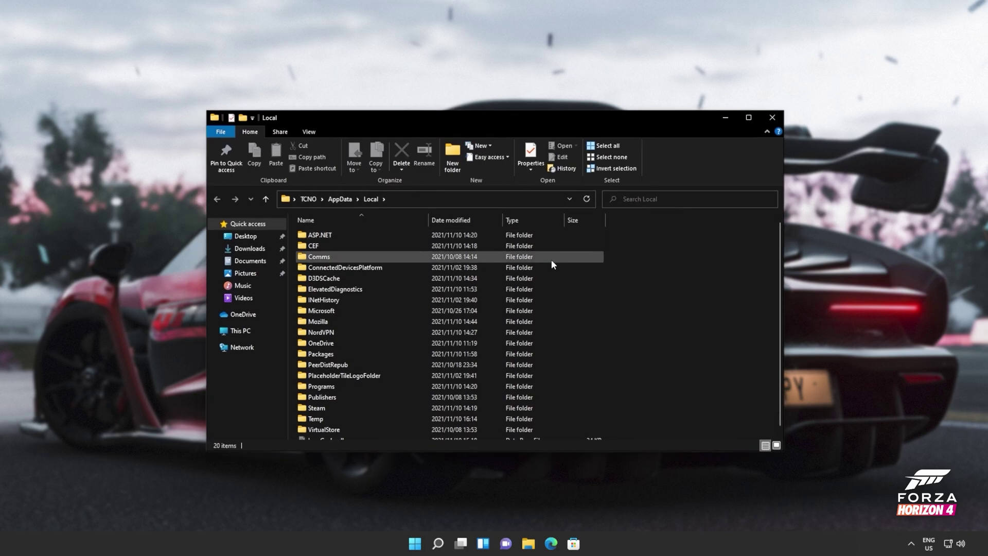
left_click(391, 354)
double_click(392, 354)
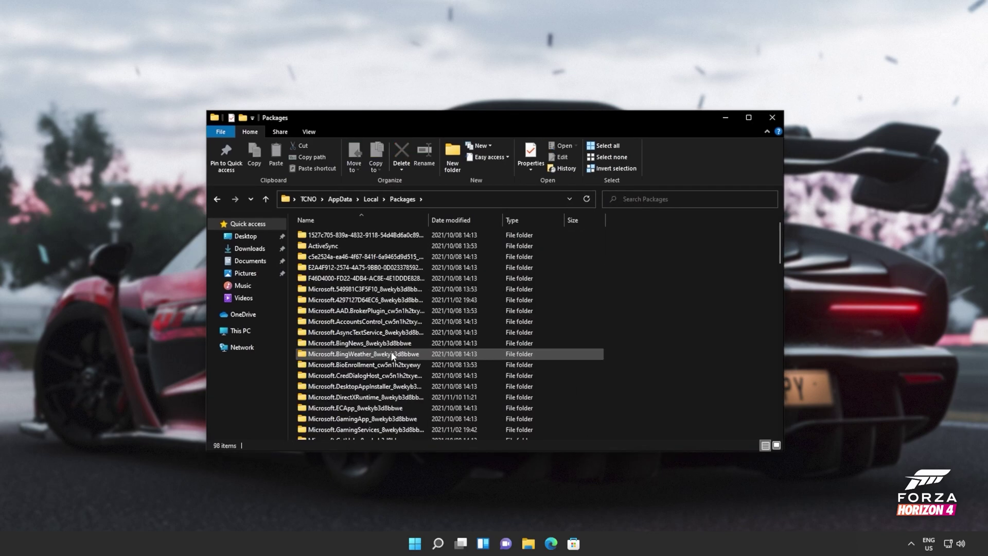
scroll(392, 355, "down", 6)
scroll(391, 356, "down", 4)
scroll(391, 355, "down", 4)
scroll(391, 357, "down", 3)
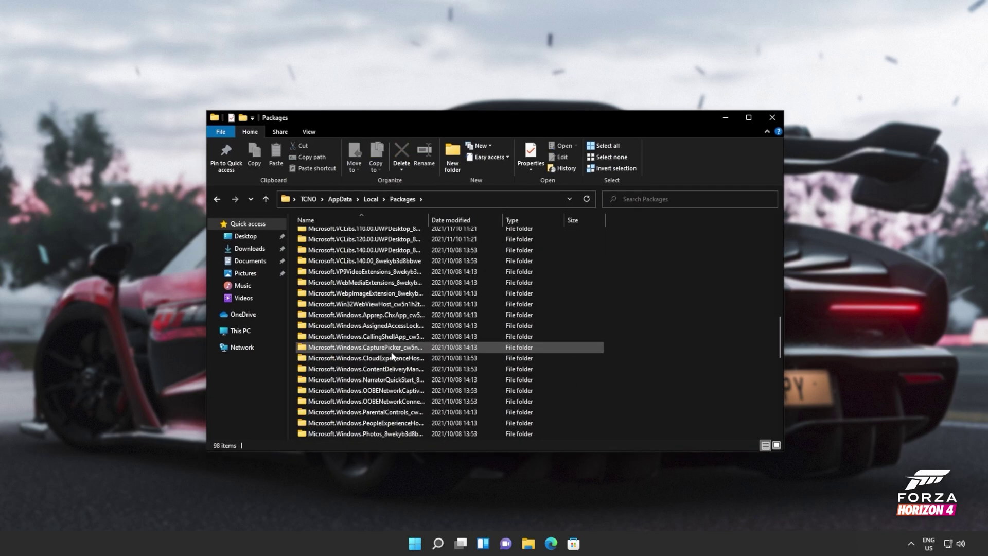
scroll(390, 359, "down", 4)
scroll(390, 359, "down", 1)
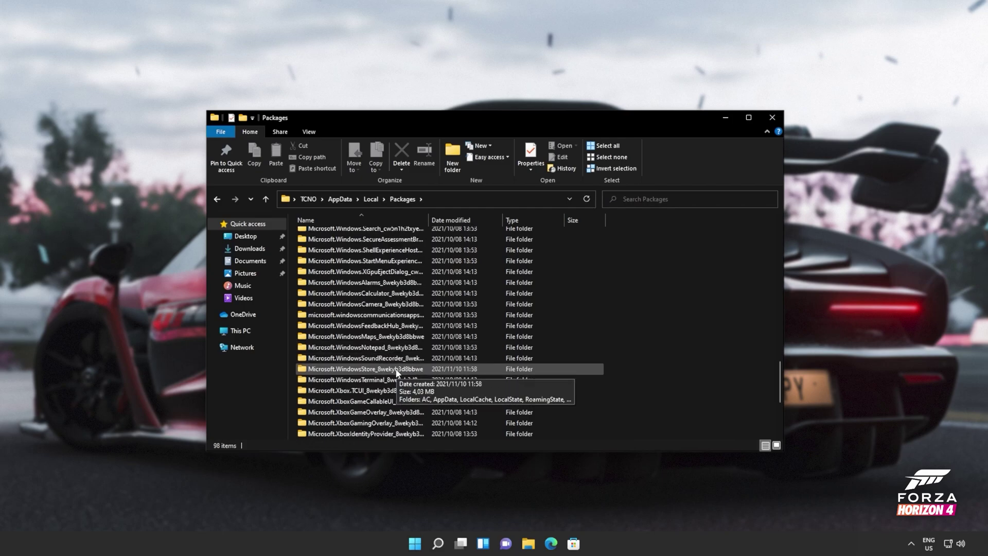
double_click(396, 363)
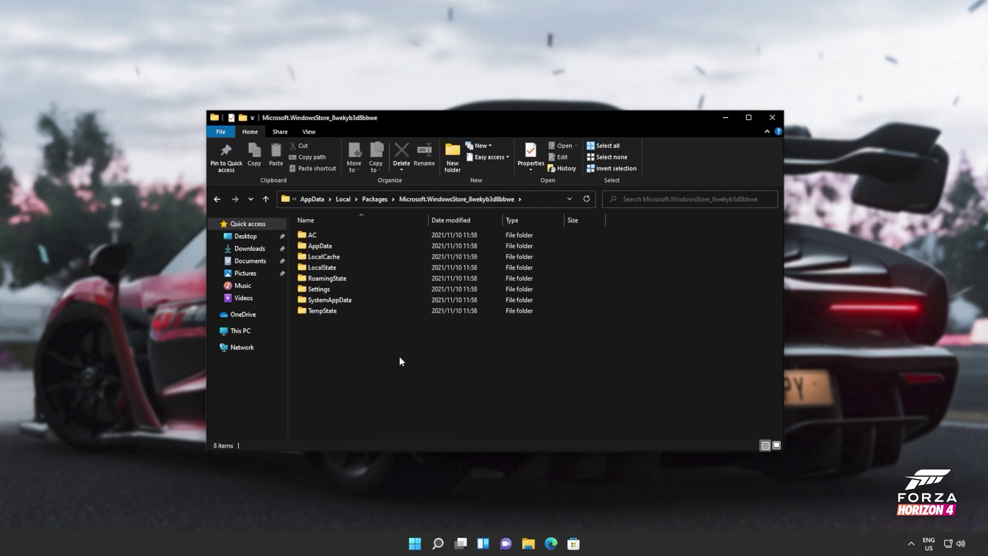
double_click(372, 256)
left_click_drag(503, 386, 469, 114)
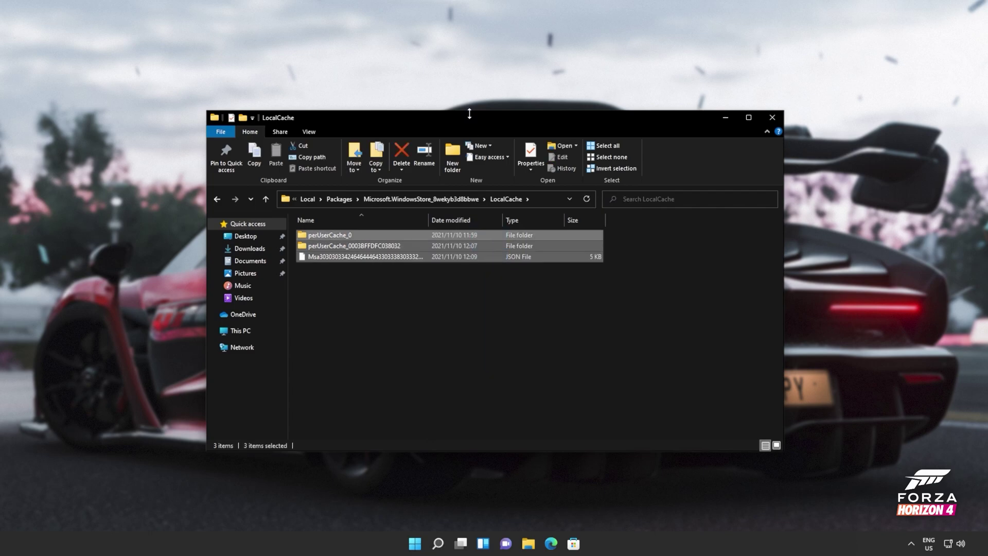
key("Delete")
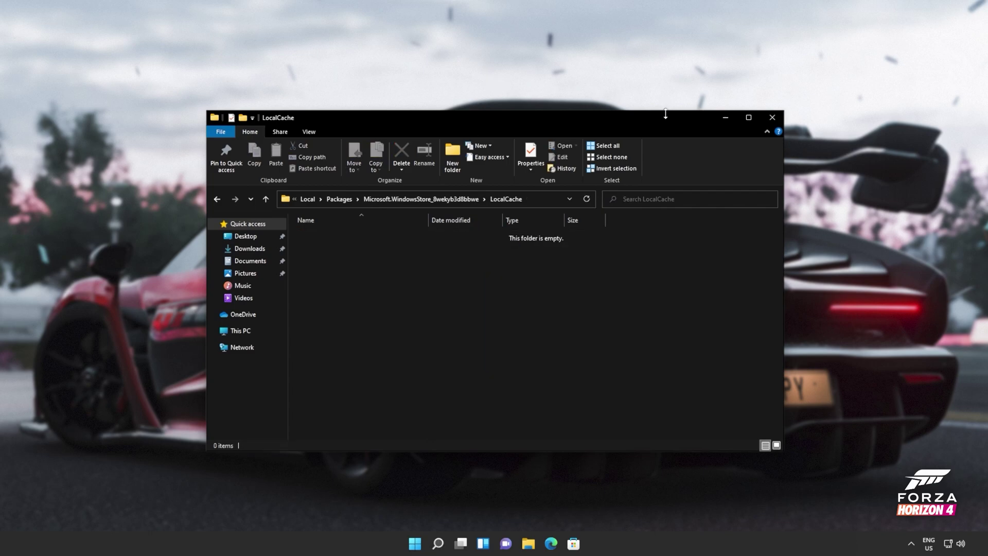
- Close Explorer and open Microsoft Store's Advanced options under Settings > Apps > Apps & features
left_click(772, 118)
key("super")
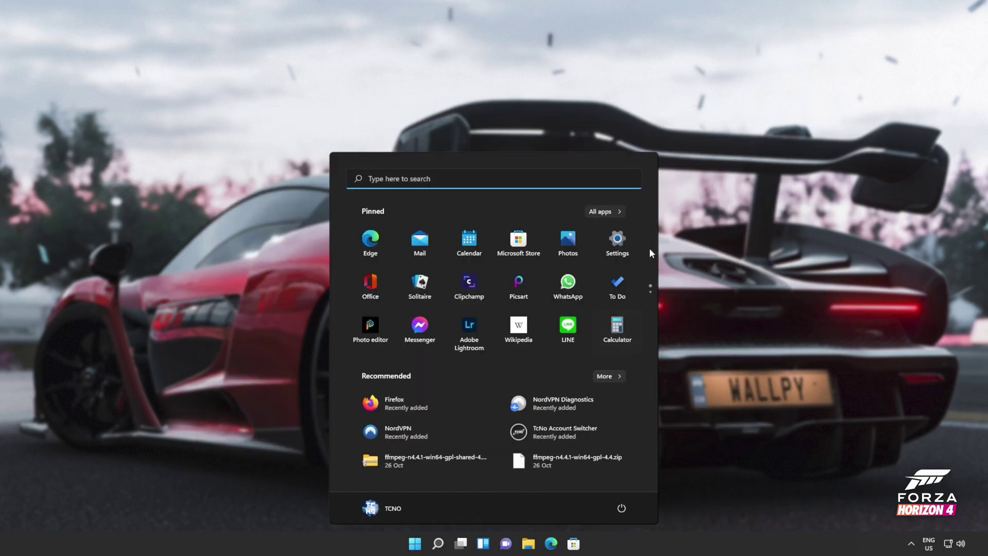
left_click(618, 243)
left_click(280, 211)
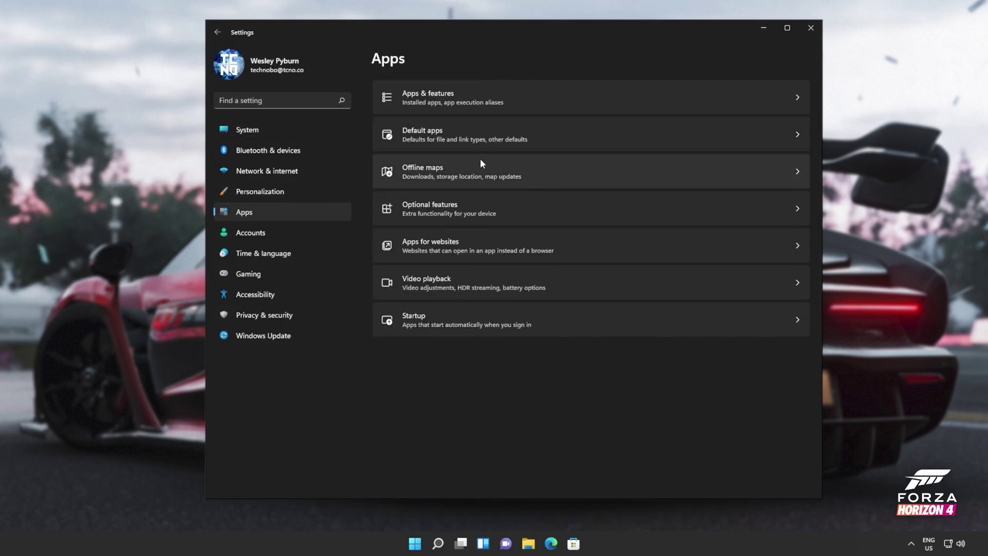
left_click(482, 96)
left_click(485, 226)
type("st")
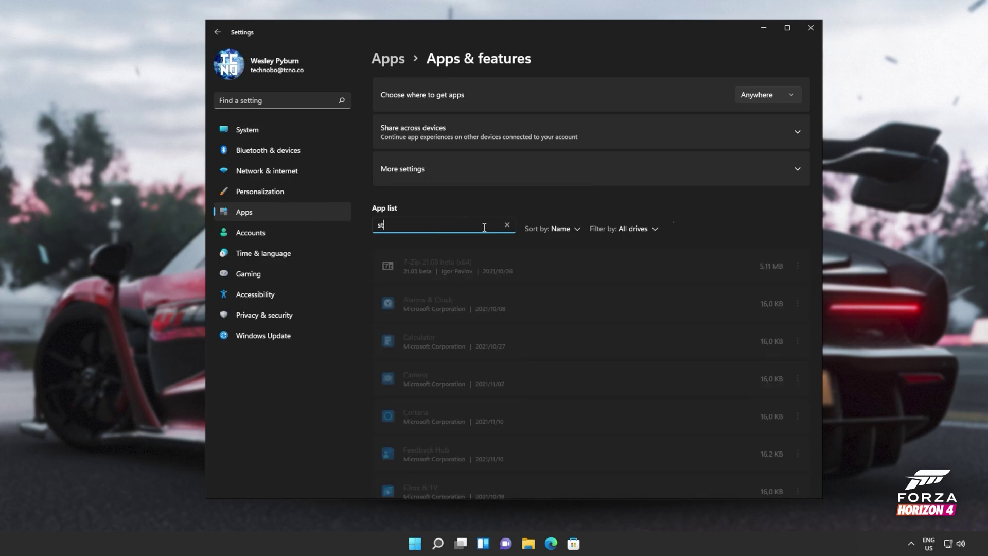
type("ore")
left_click(799, 280)
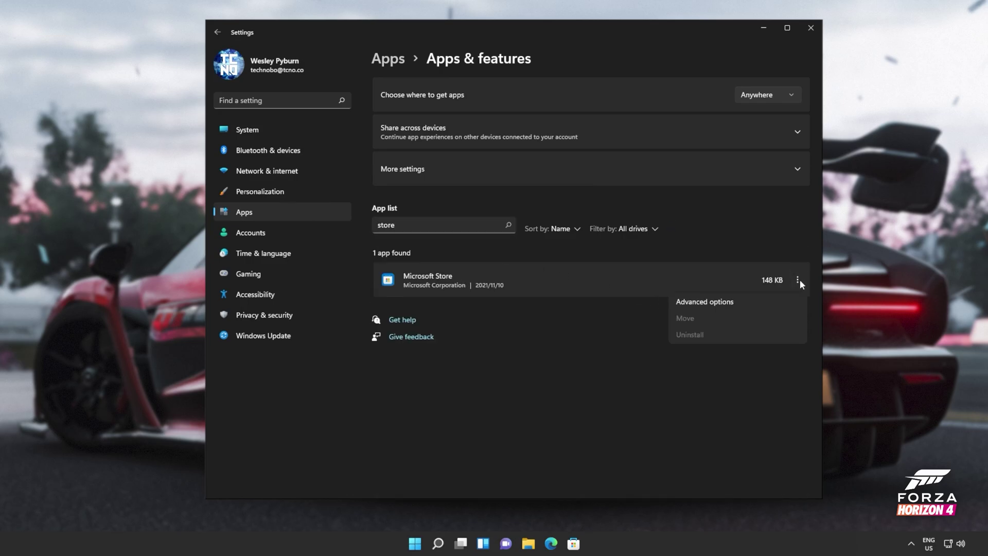
left_click(758, 301)
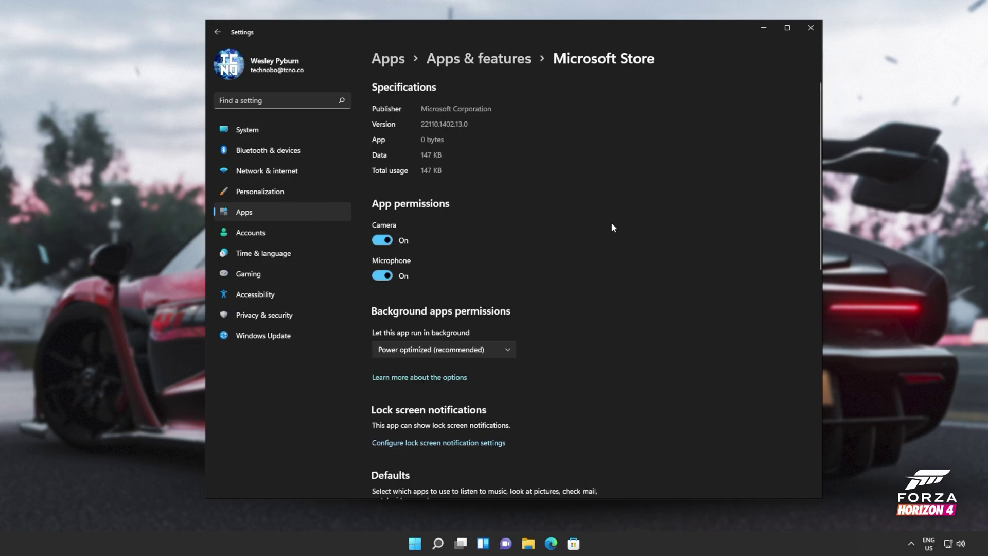
scroll(612, 222, "down", 2)
scroll(612, 223, "down", 5)
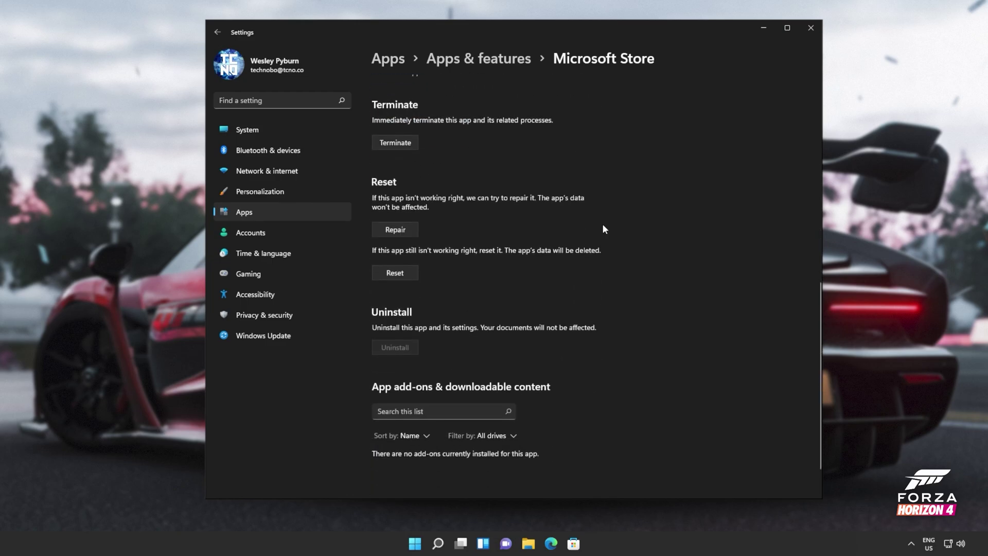
- Repair Microsoft Store, reset it with confirmation, and close Settings
left_click(409, 230)
left_click(411, 268)
left_click(440, 246)
left_click(807, 31)
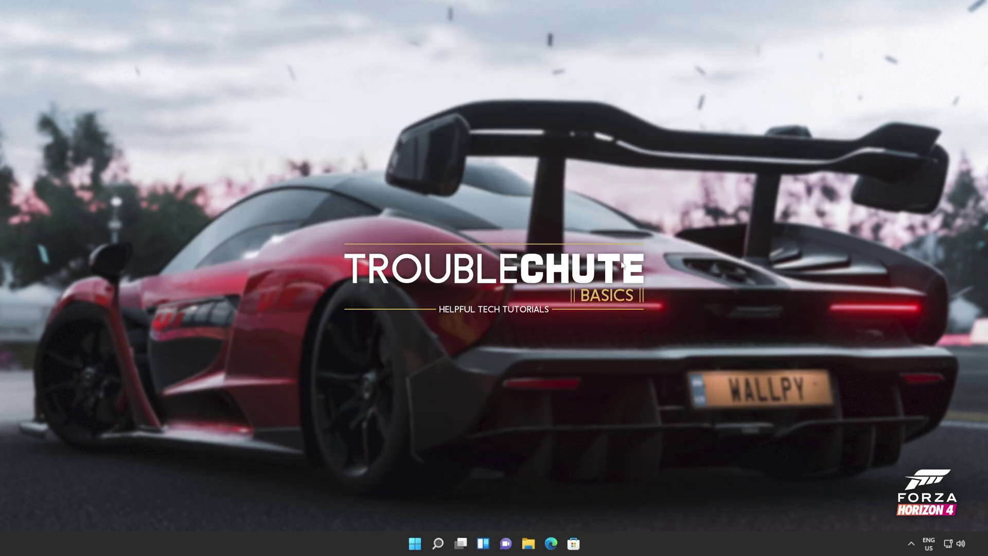
- Run wsreset from the Run box and close its console window once it finishes
key("super")
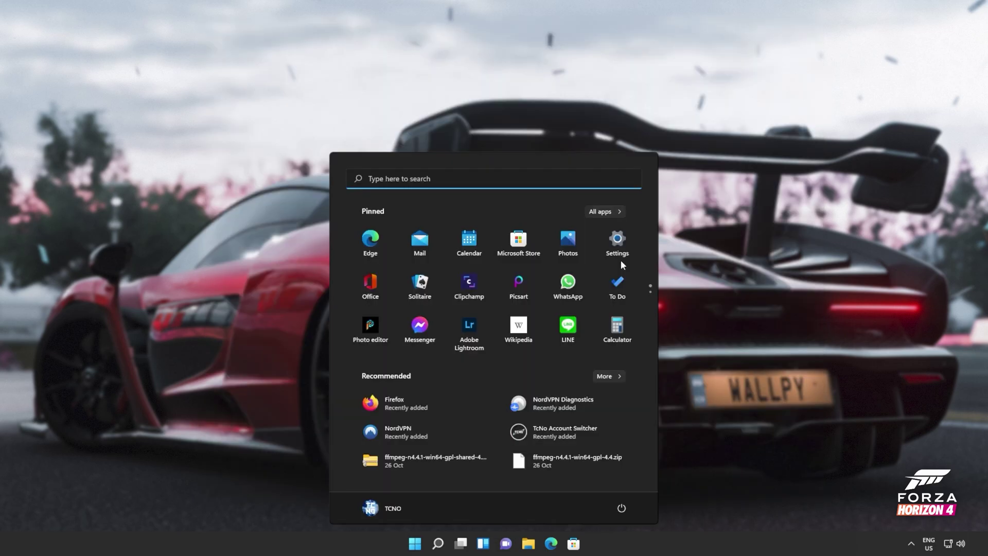
type("wsreset")
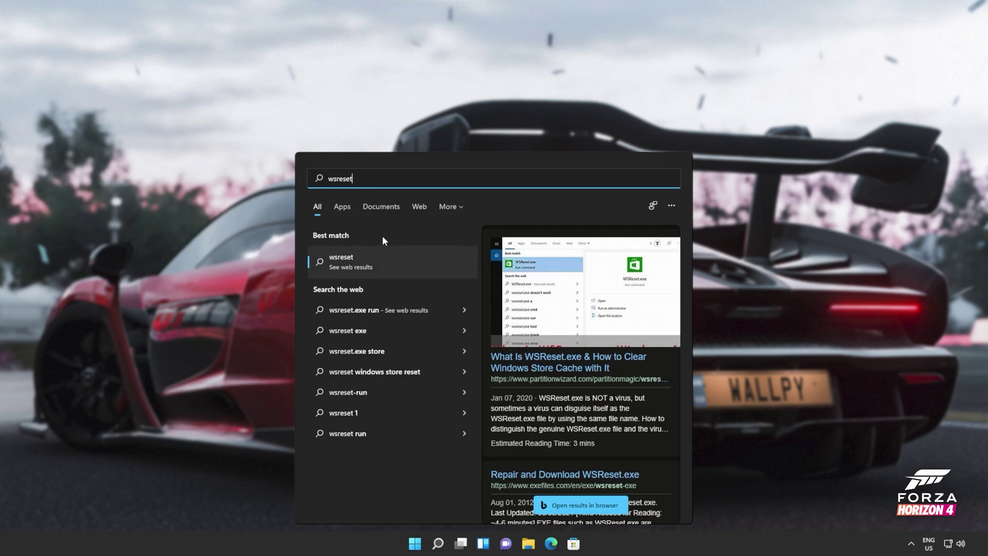
key("super+r")
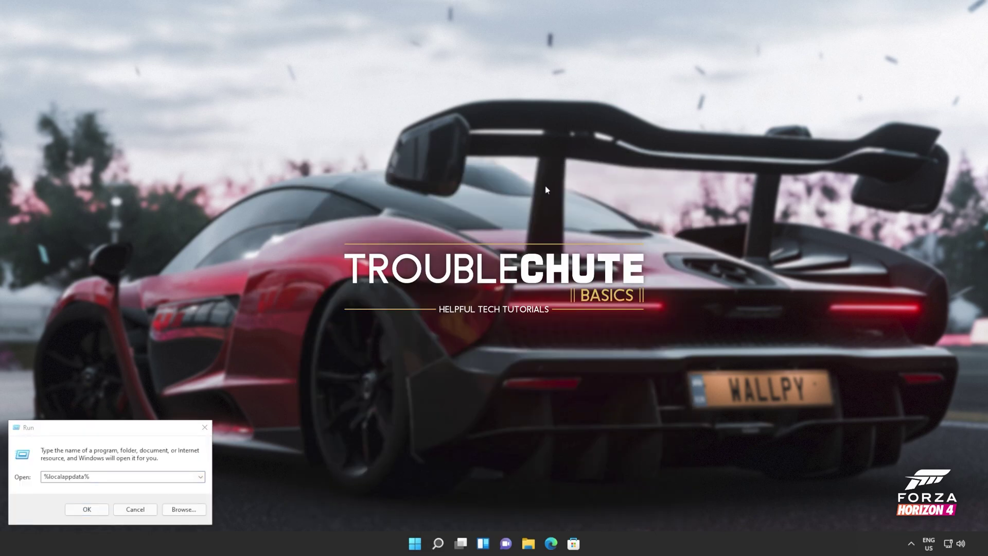
type("wsreset")
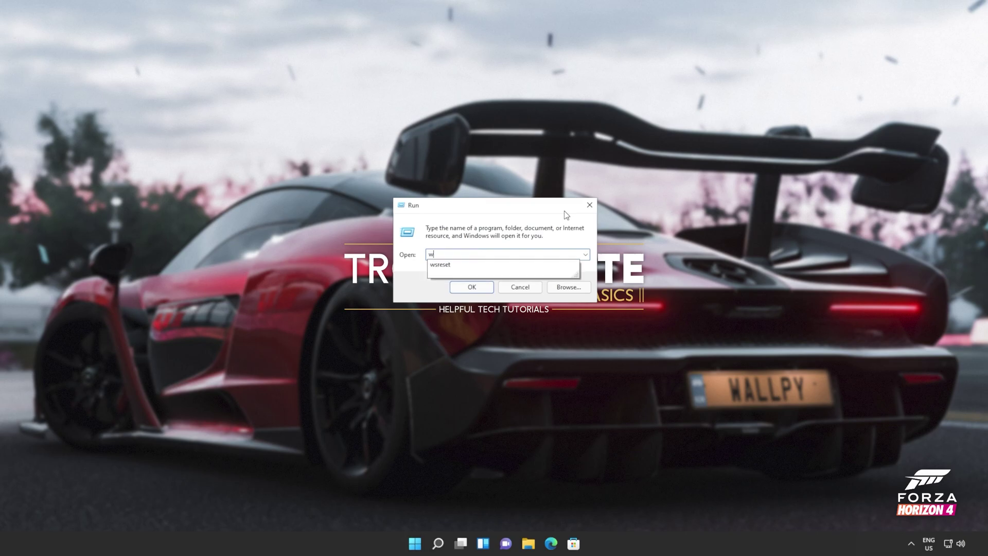
key("Return")
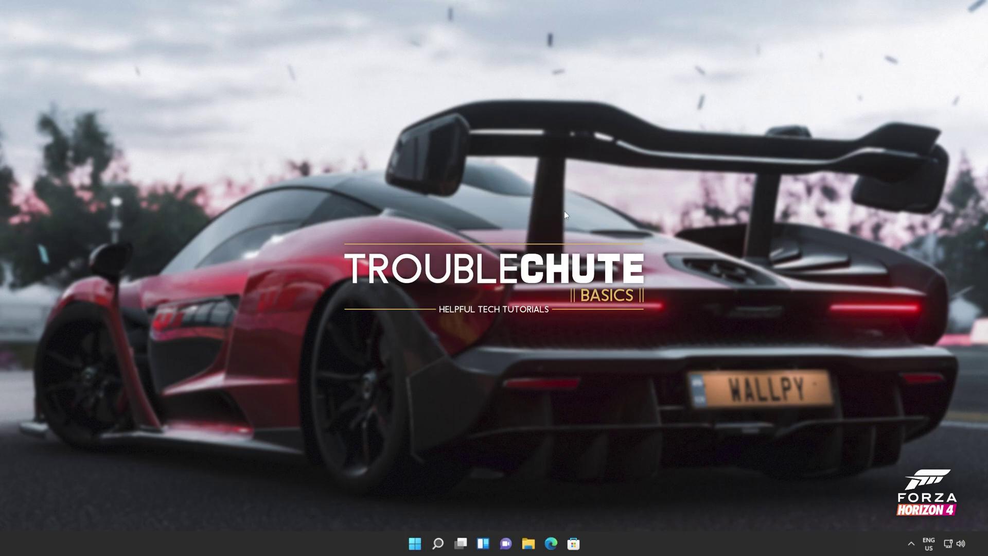
mouse_move(378, 48)
left_mouse_down()
mouse_move(526, 118)
mouse_move(587, 133)
left_mouse_up()
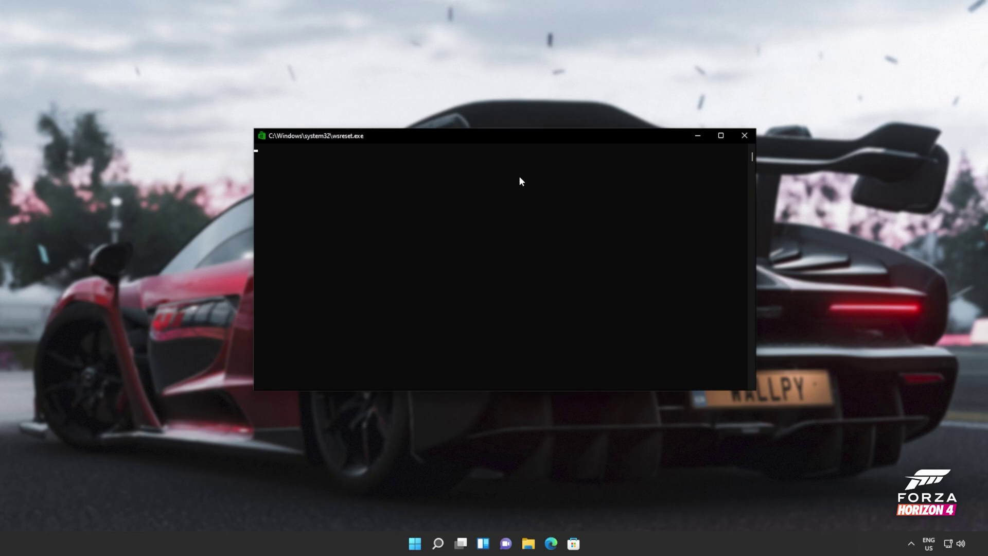
left_click(744, 136)
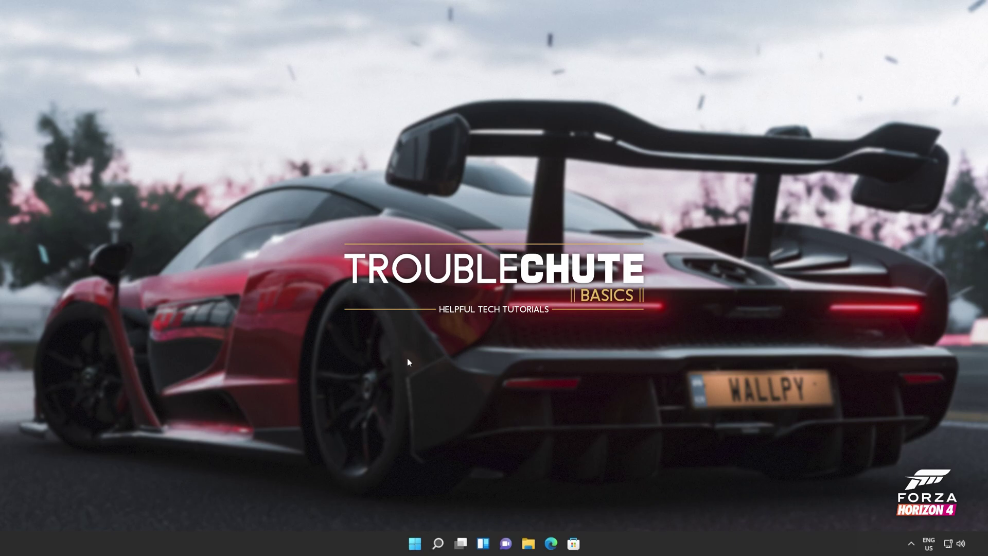
- Open Windows Update in Settings, see the up-to-date status, and close Settings
key("super")
left_click(618, 244)
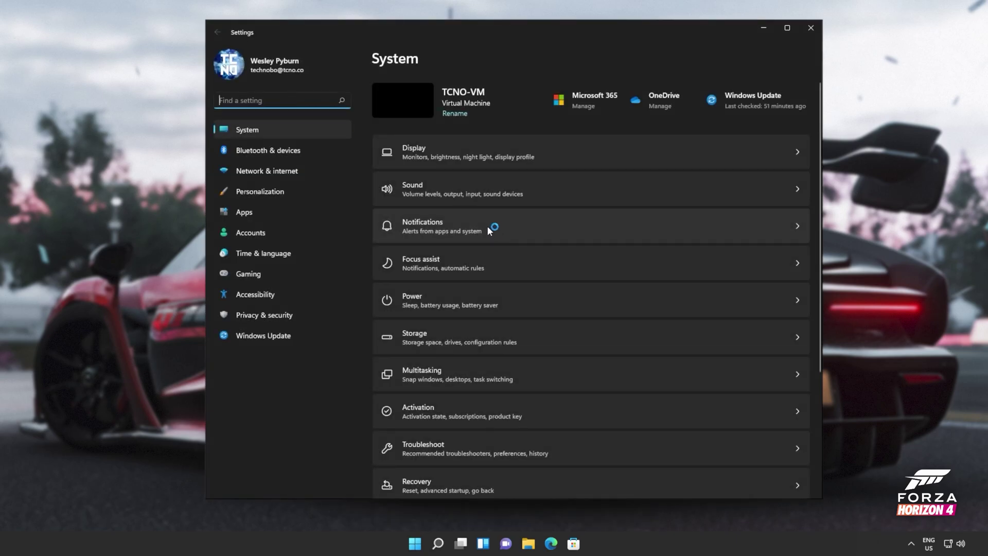
left_click(299, 334)
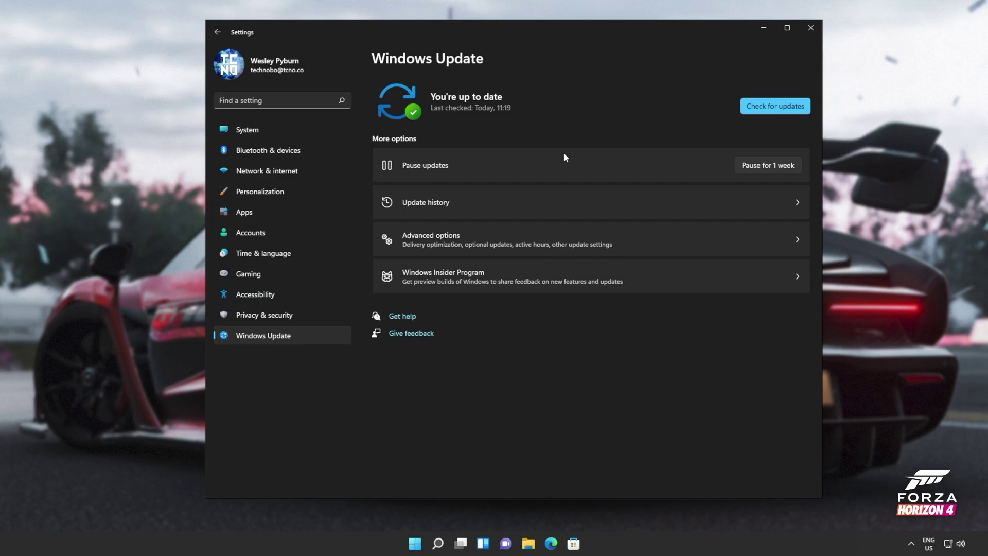
left_click(811, 29)
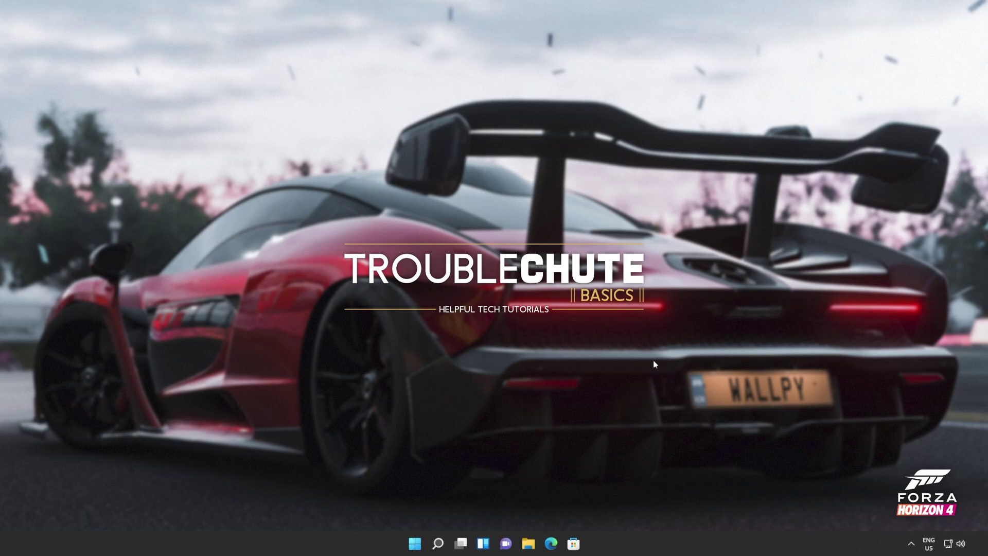
- Launch Windows Terminal as administrator, approving the UAC prompt
key("super")
type("cmd")
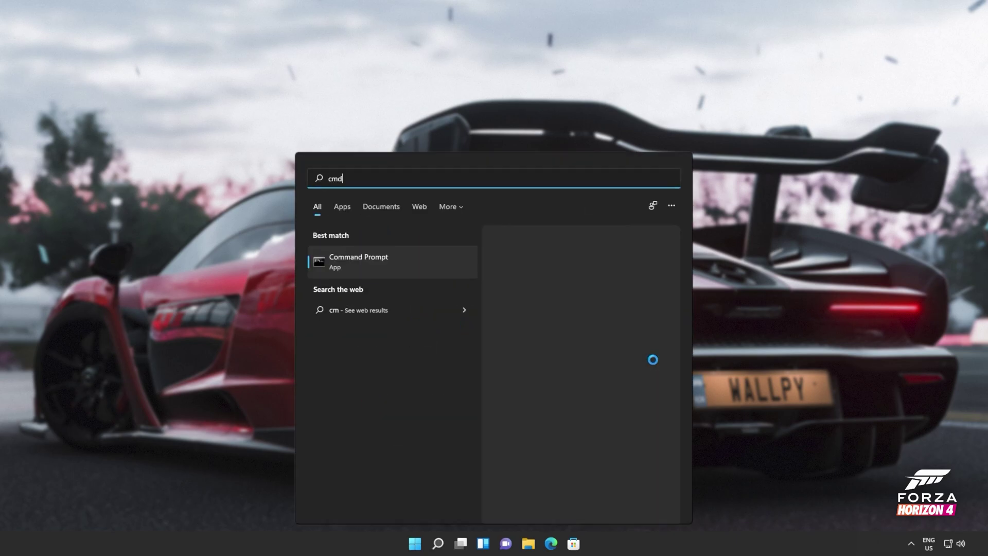
type("term")
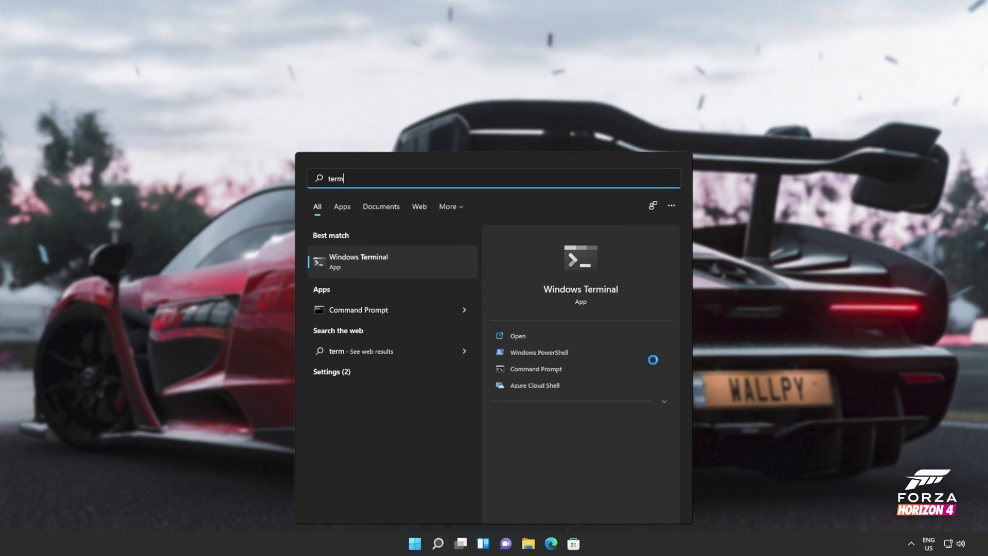
right_click(392, 260)
left_click(445, 268)
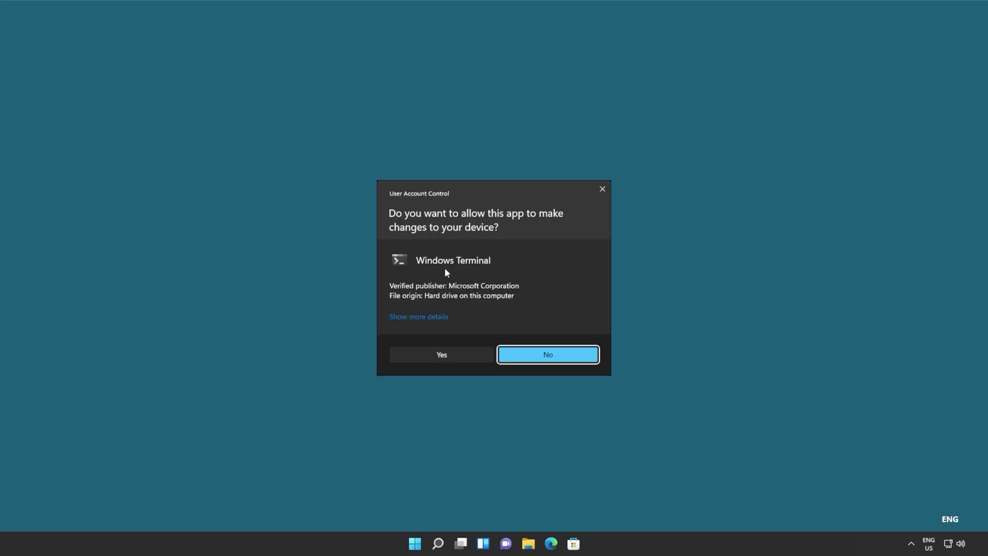
left_click(455, 355)
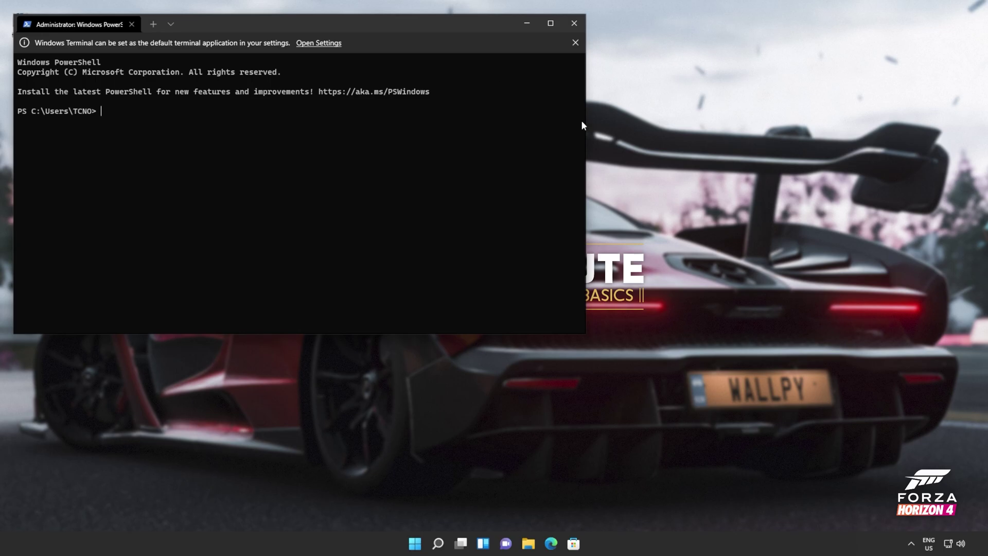
left_click_drag(470, 18, 661, 126)
type("sfc /scannow")
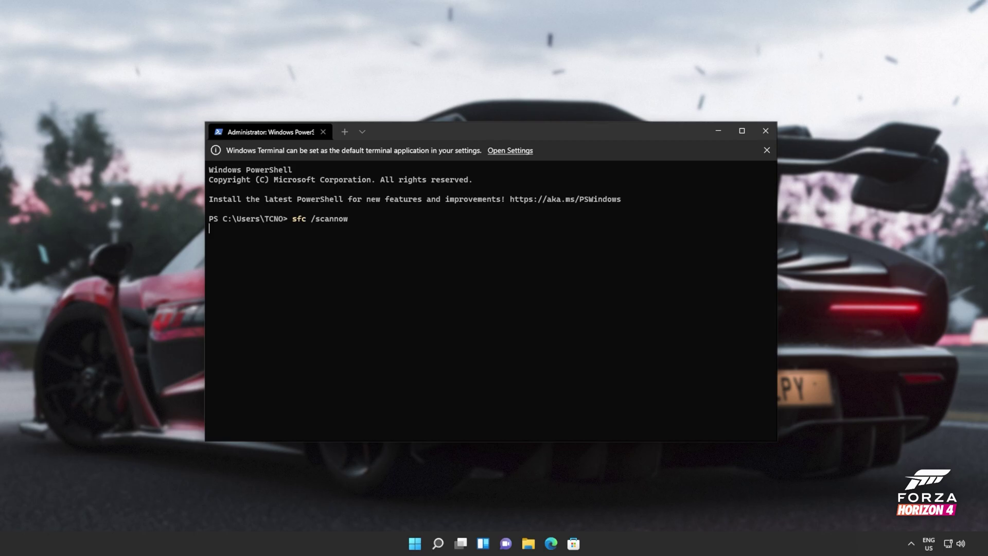
- Start sfc /scannow, dismiss the default-terminal notice, and stop the scan with Ctrl+C
key("Return")
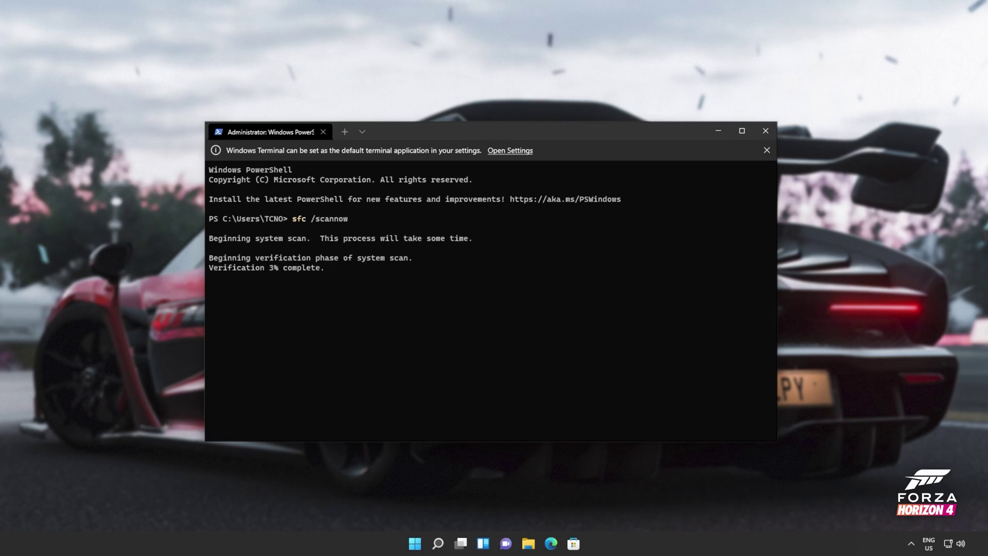
left_click(766, 151)
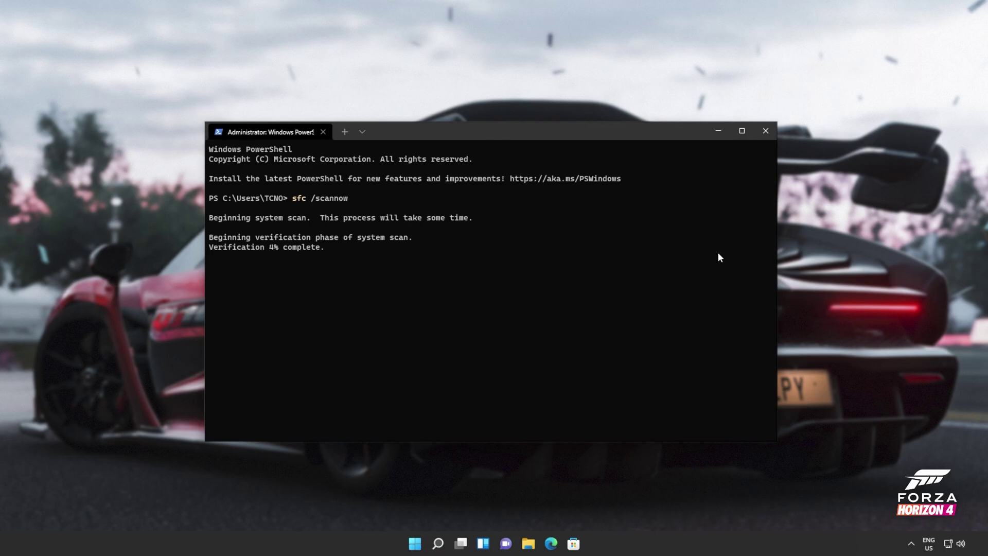
key("ctrl+c")
type("Dism /Online /Cleanup-Image /RestoreHealth")
- Run Dism /Online /Cleanup-Image /RestoreHealth and leave it running at 3.8% progress
key("Return")
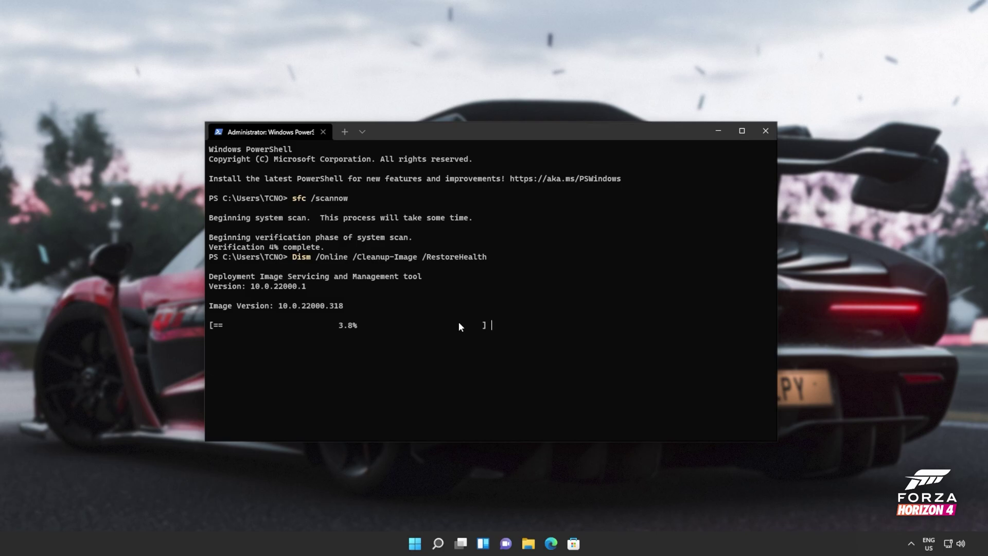
left_click_drag(408, 247, 479, 253)
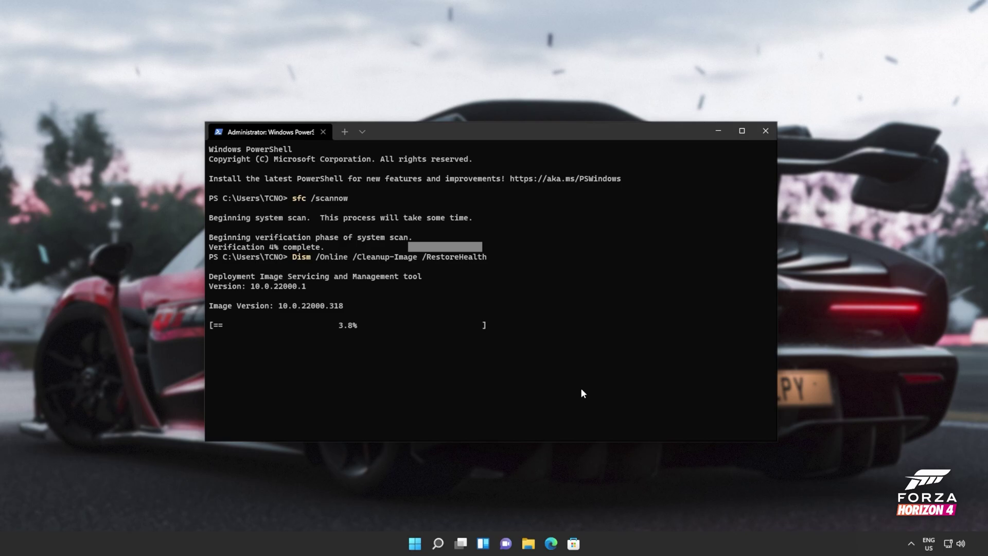
left_click(561, 281)
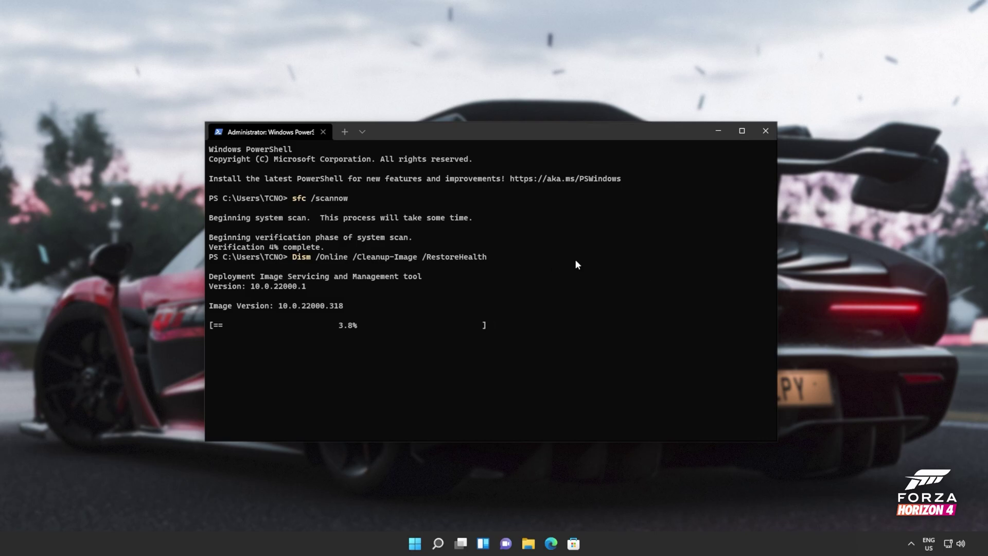
left_click(763, 136)
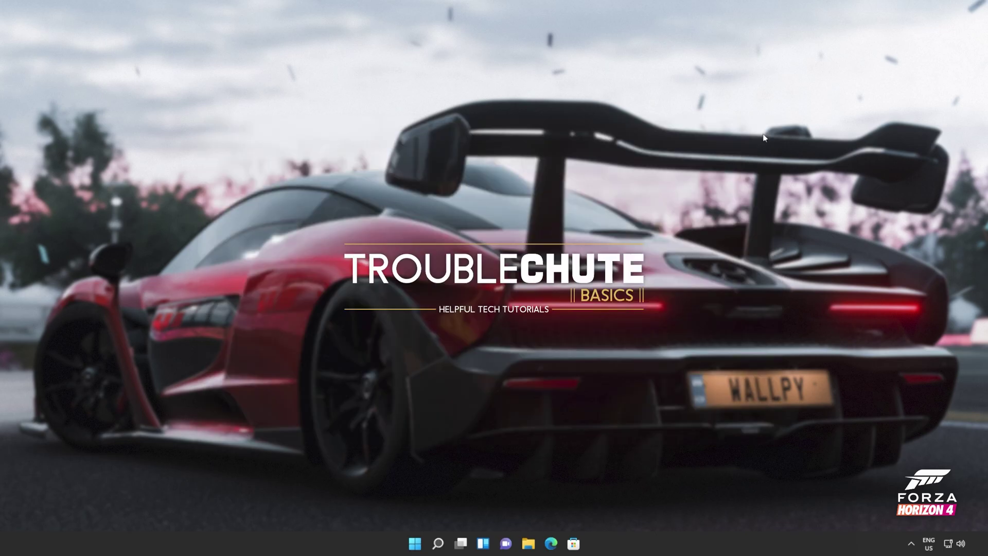